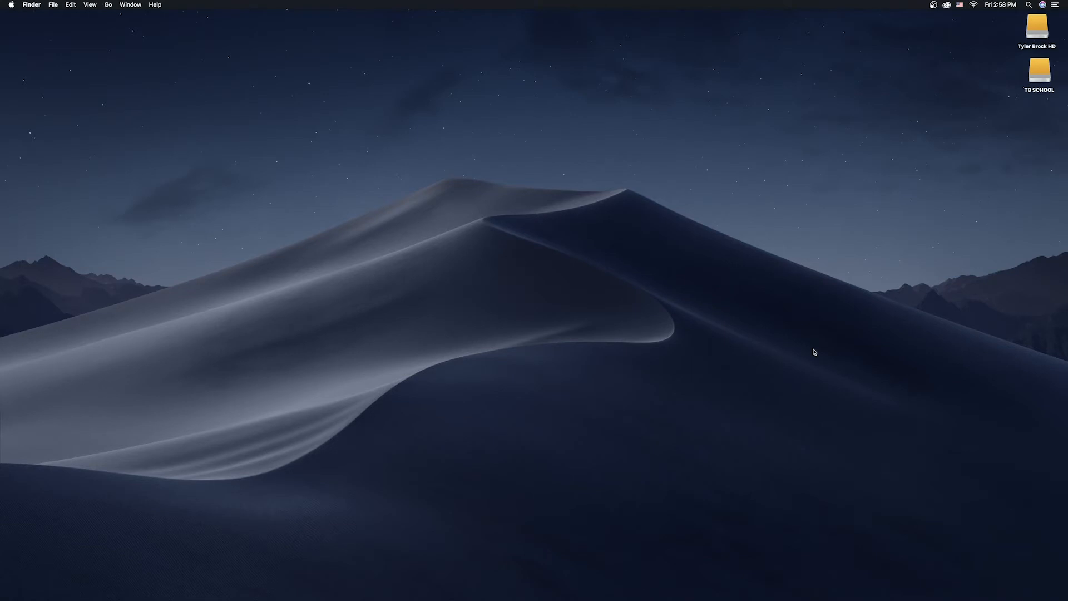
Switch to Adobe Bridge and examine the camera data in the metadata of DSC_4799.NEF.
{"action": "left_click", "coordinate": [419, 576]}
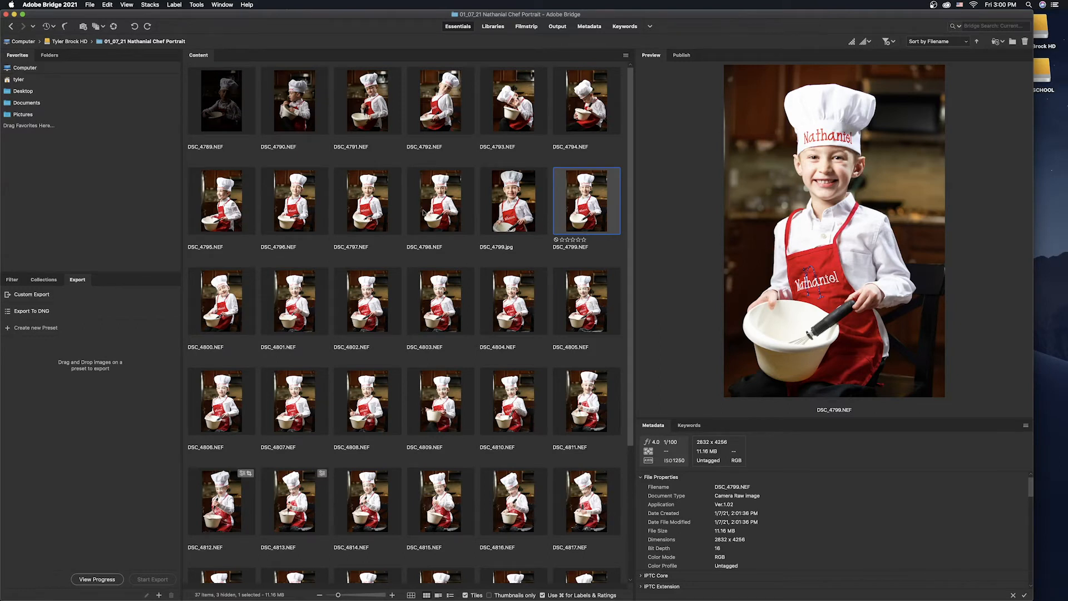
{"action": "scroll", "coordinate": [782, 549], "scroll_direction": "down", "scroll_amount": 10}
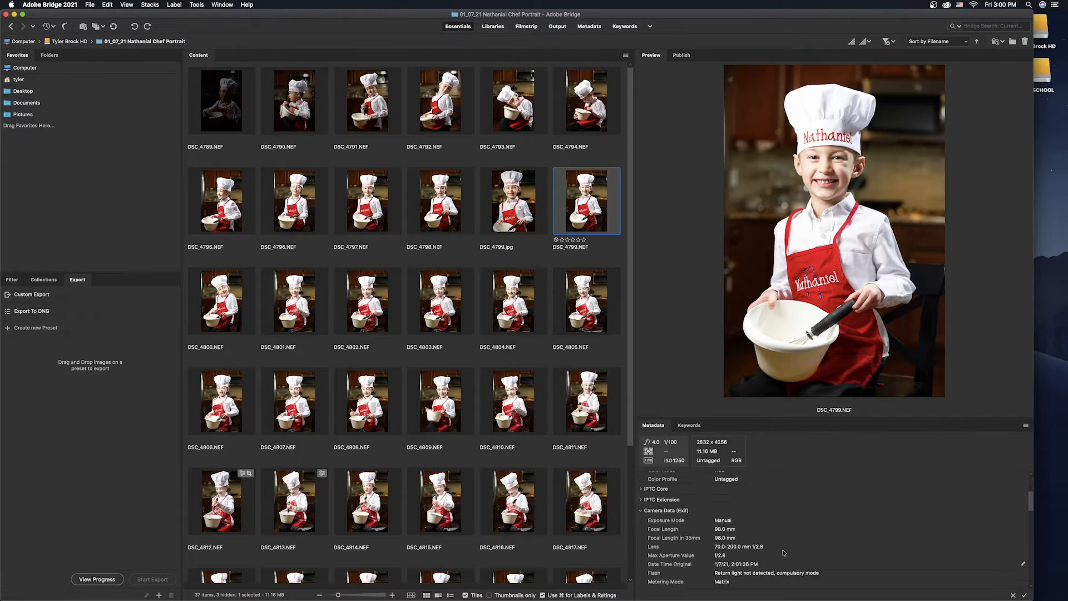
{"action": "left_click_drag", "start_coordinate": [1031, 563], "coordinate": [1023, 504]}
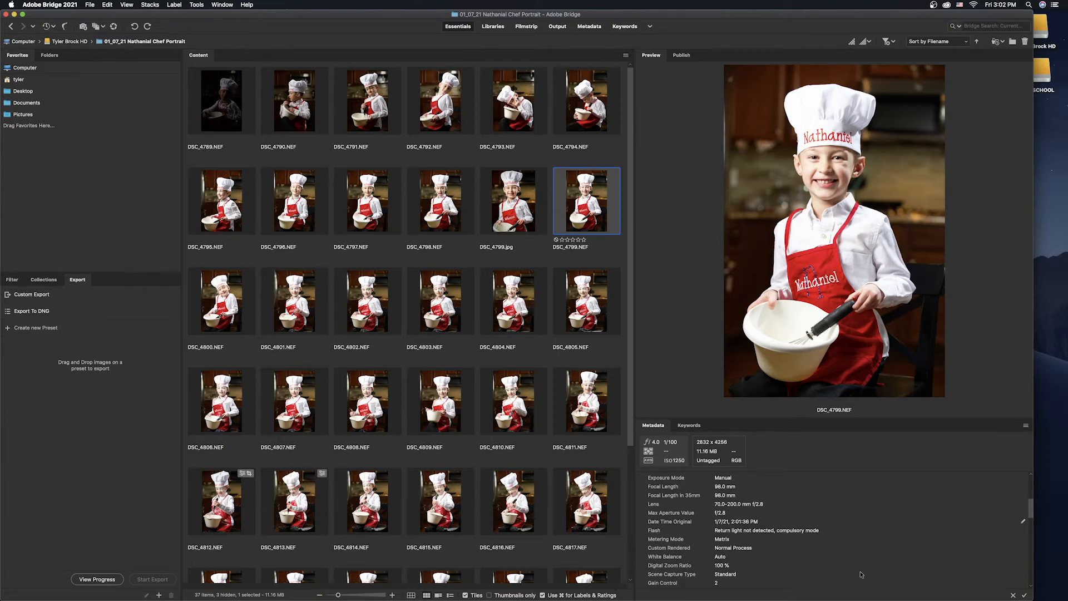
Open DSC_4799.NEF in Camera Raw and set Exposure to -0.30 and Highlights to -16.
{"action": "double_click", "coordinate": [589, 200]}
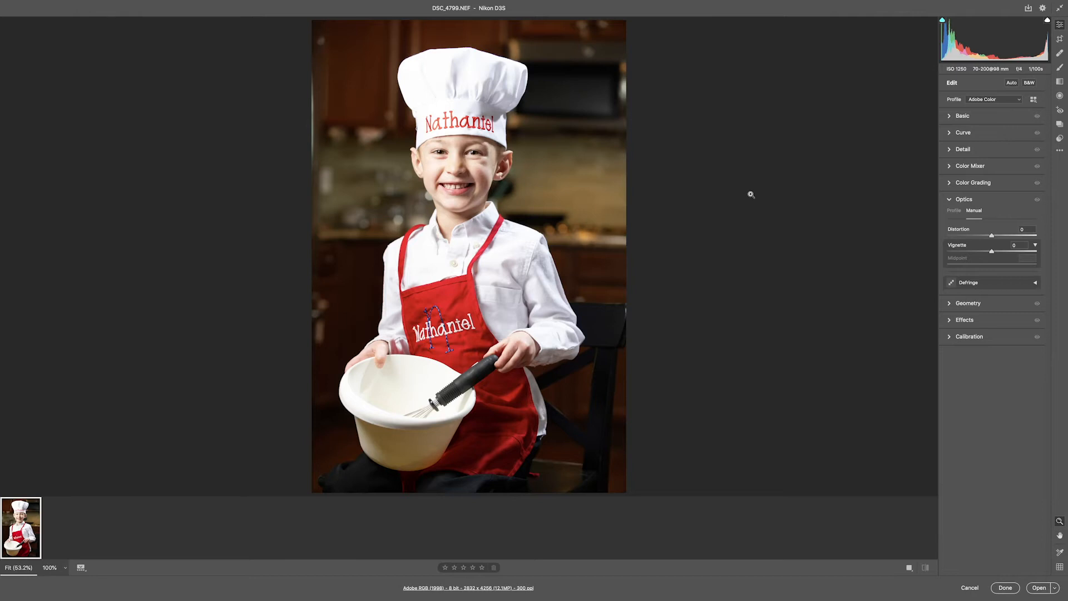
{"action": "left_click", "coordinate": [951, 117]}
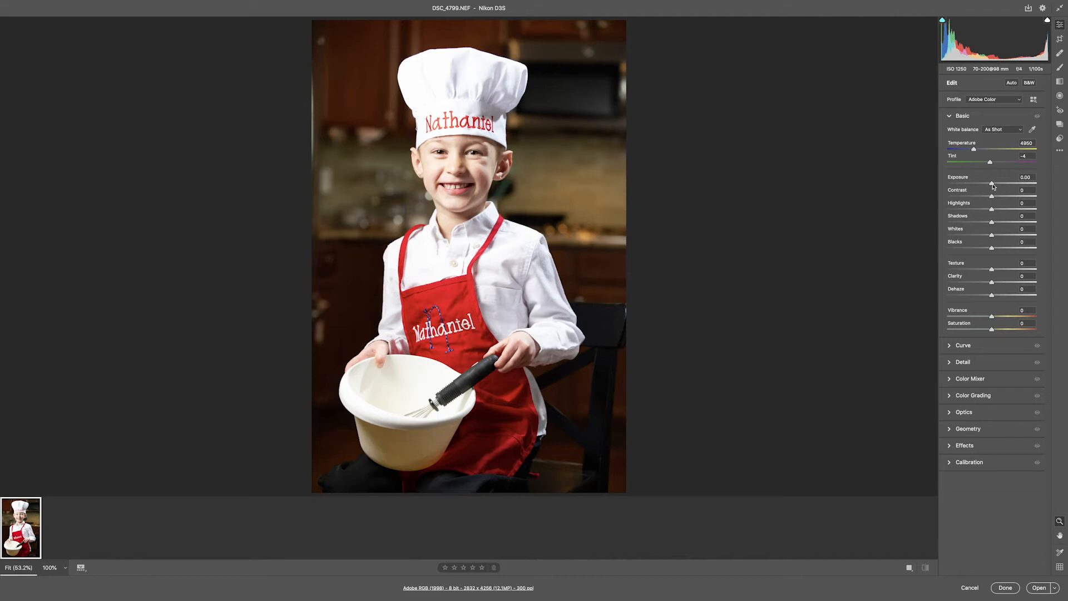
{"action": "left_click_drag", "start_coordinate": [993, 186], "coordinate": [990, 185]}
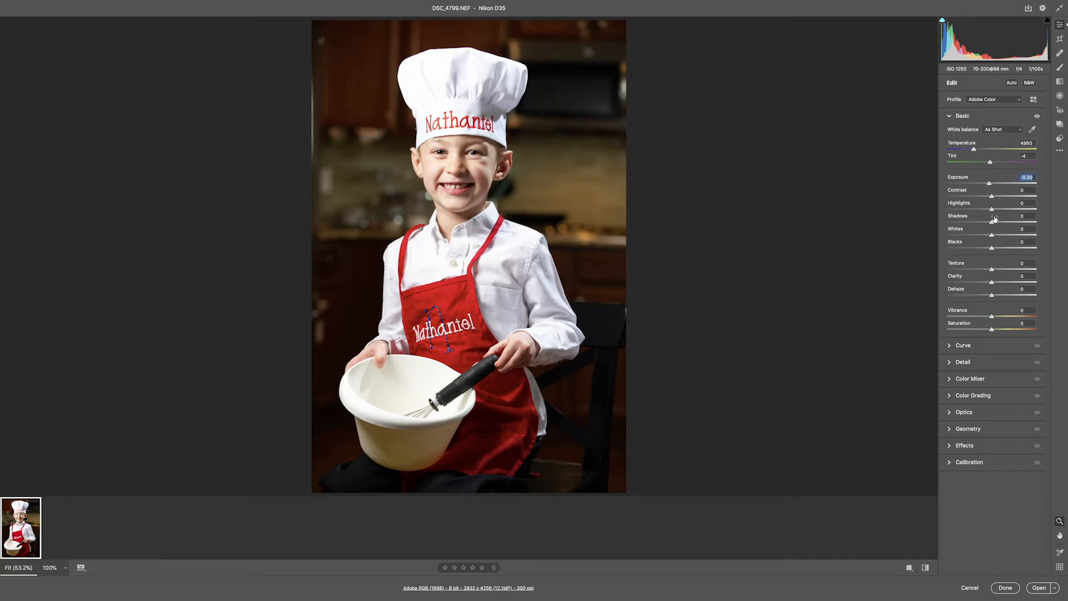
{"action": "left_click_drag", "start_coordinate": [993, 211], "coordinate": [985, 212]}
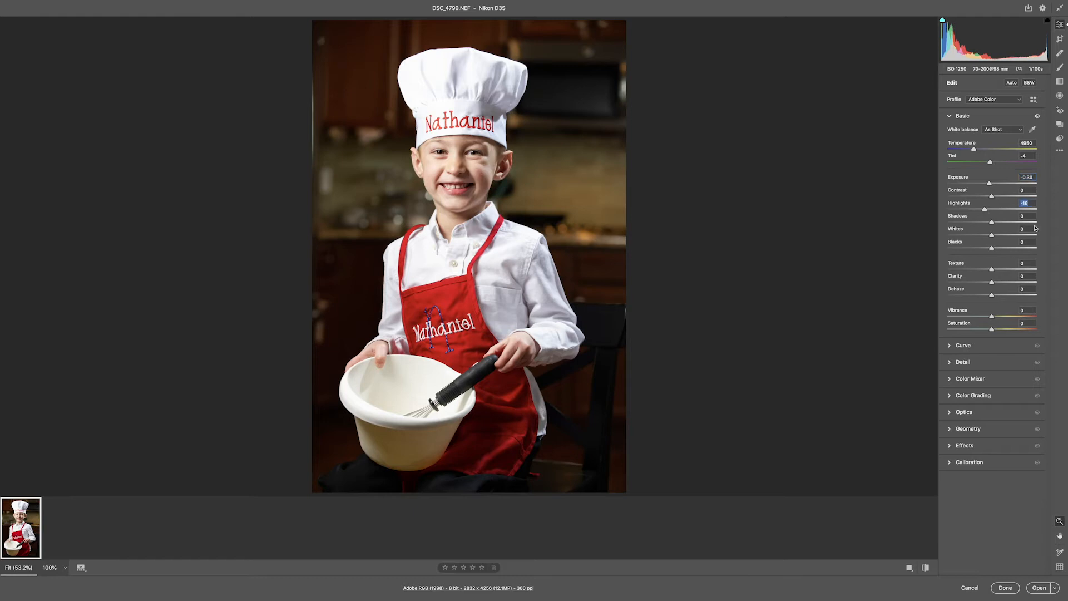
Sample the white balance from the white chef hat and set Temperature to 5150.
{"action": "left_click", "coordinate": [1032, 130]}
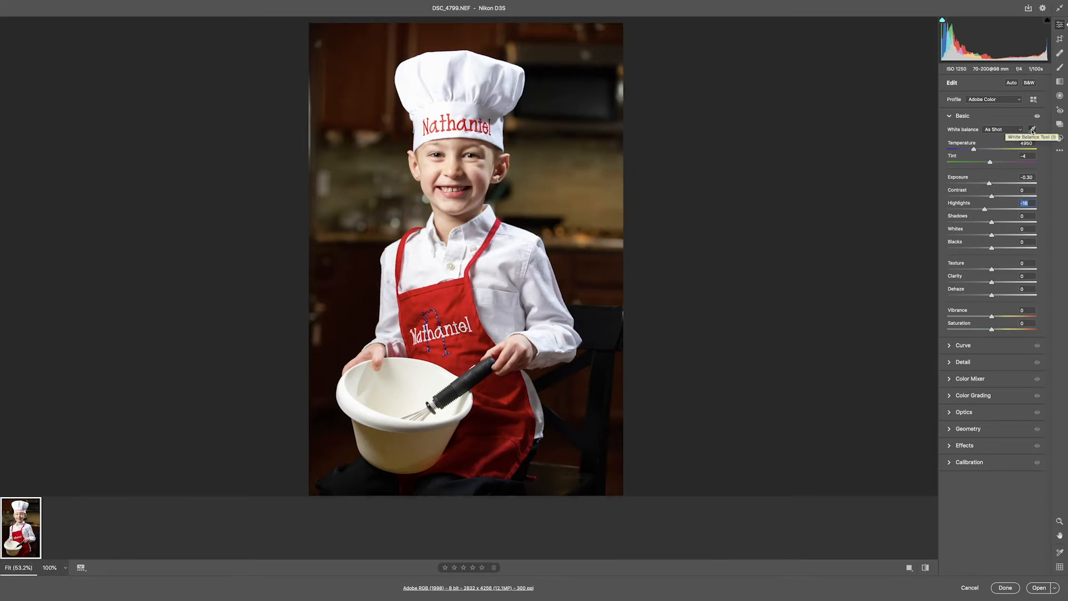
{"action": "left_click", "coordinate": [1032, 130]}
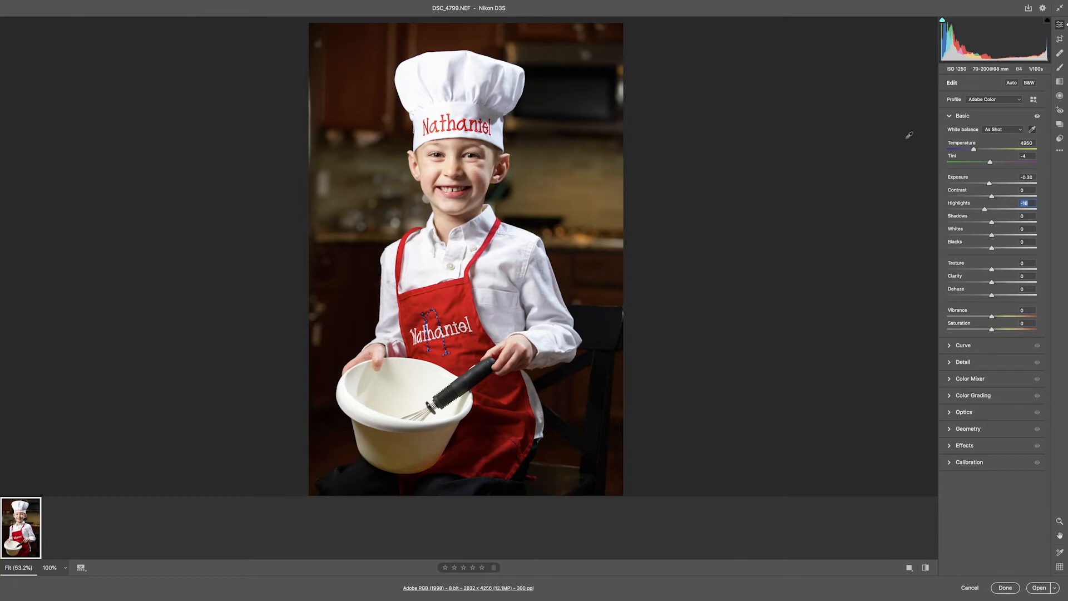
{"action": "left_click", "coordinate": [475, 107]}
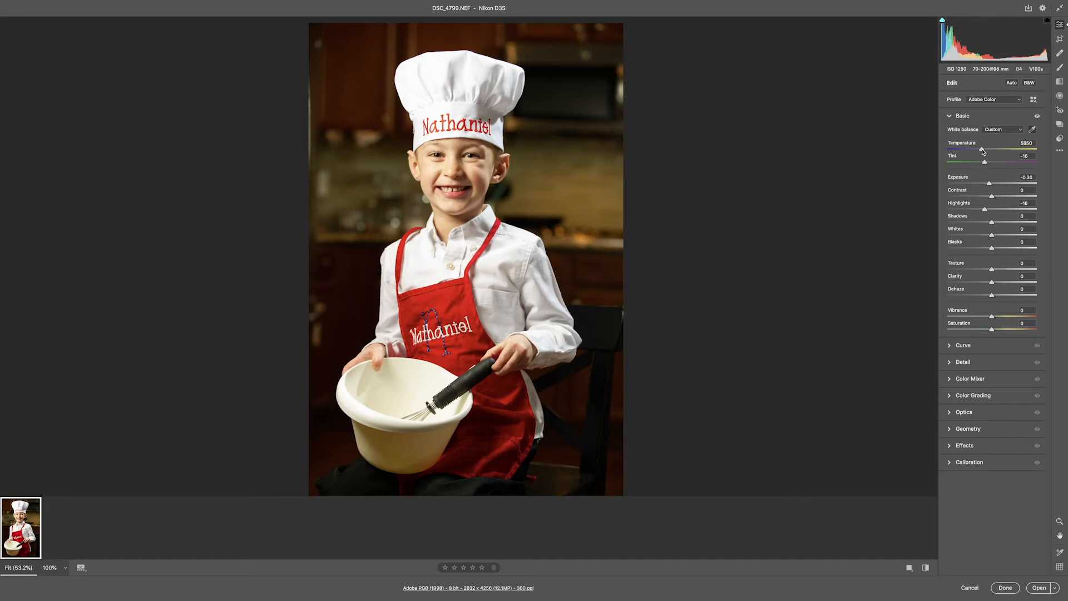
{"action": "left_click_drag", "start_coordinate": [982, 151], "coordinate": [975, 151]}
Raise Shadows to +21 and Clarity slightly, and open the adjusted photo in Photoshop.
{"action": "left_click_drag", "start_coordinate": [992, 224], "coordinate": [1001, 223]}
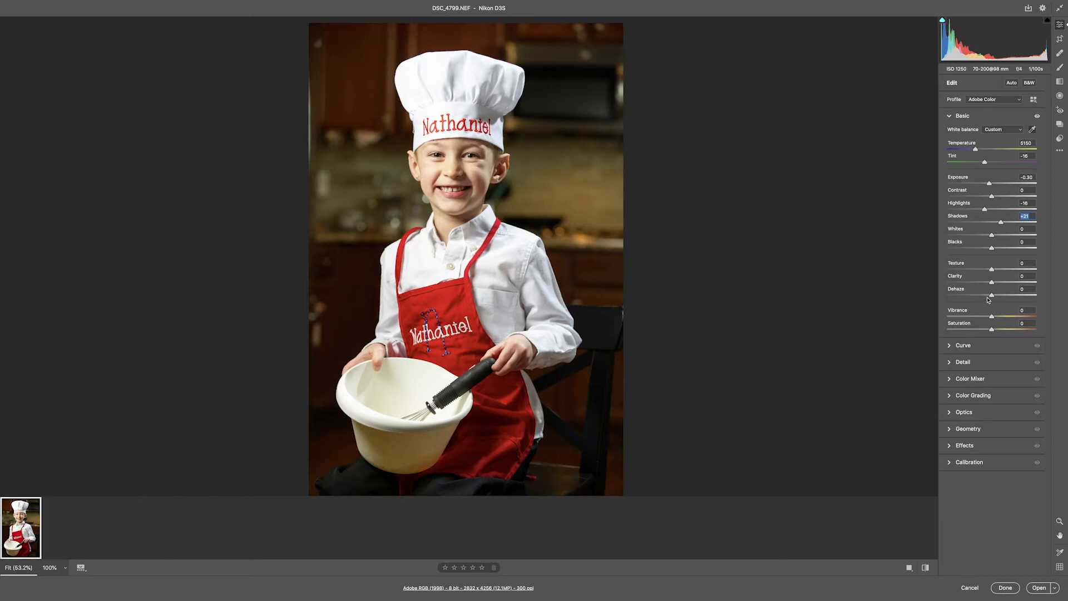
{"action": "left_click_drag", "start_coordinate": [992, 283], "coordinate": [998, 286]}
{"action": "left_click", "coordinate": [1038, 588]}
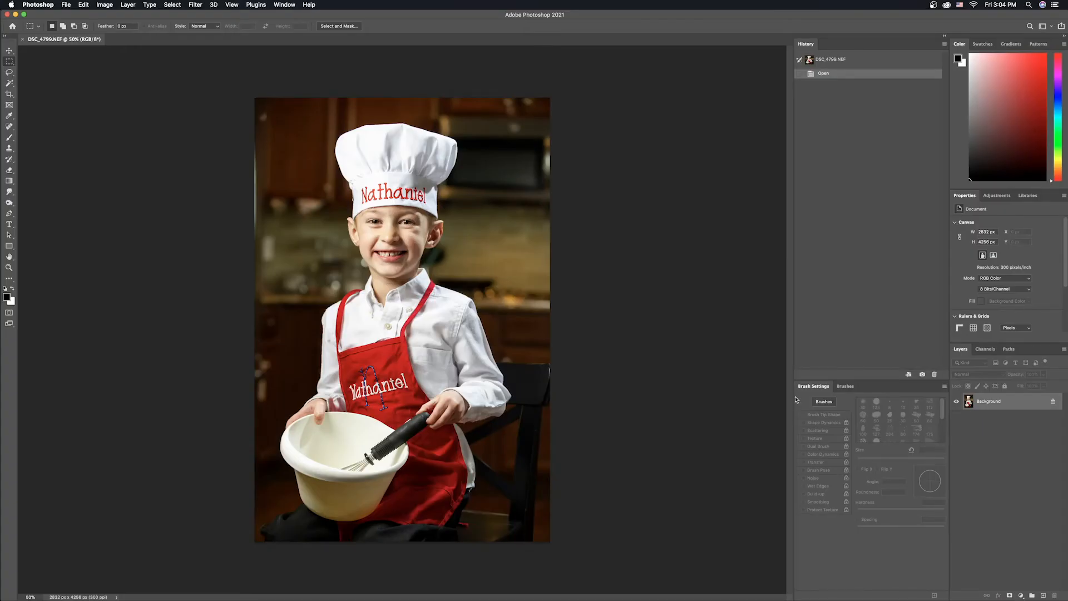
Examine the boy's face close up at 300% for skin spots that need retouching.
{"action": "key", "text": "super+0"}
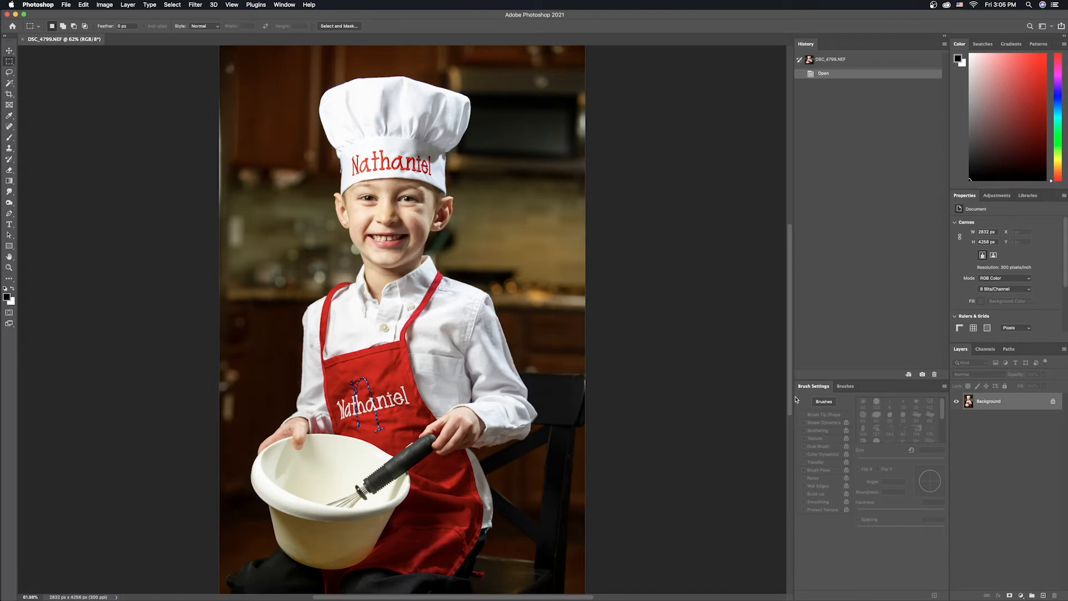
{"action": "key", "text": "super+plus"}
{"action": "key", "text": "super+plus"}
{"action": "key", "text": "super+plus"}
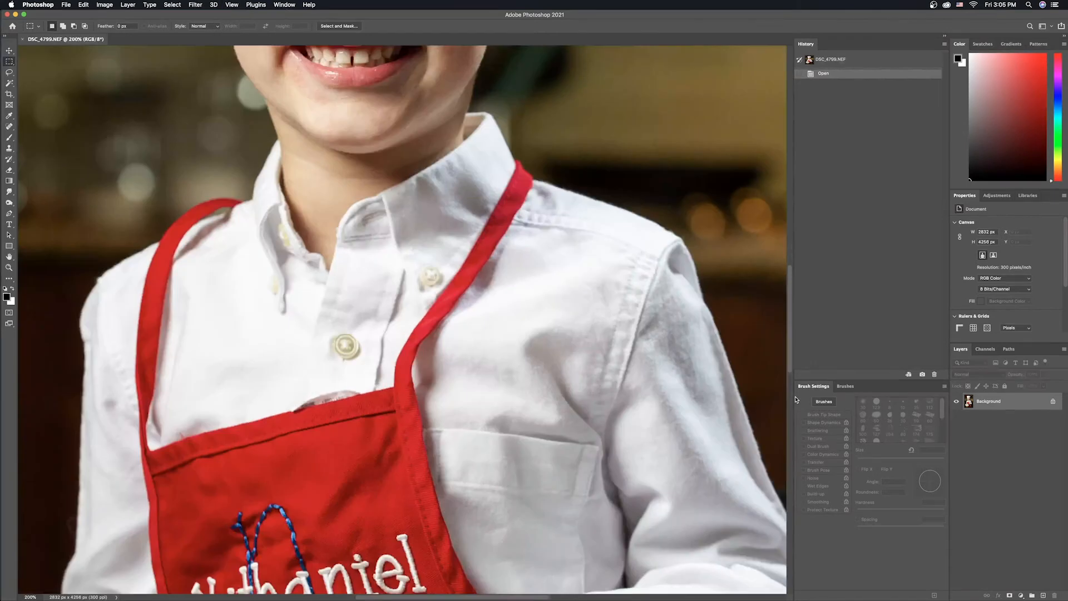
{"action": "left_click_drag", "start_coordinate": [409, 177], "coordinate": [456, 466]}
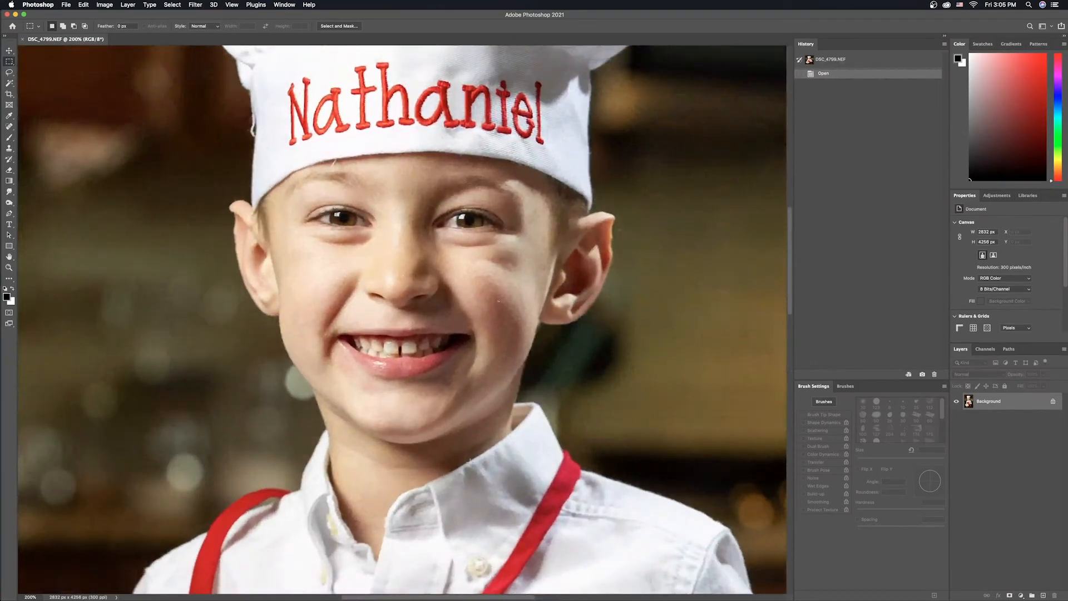
{"action": "key", "text": "super+0"}
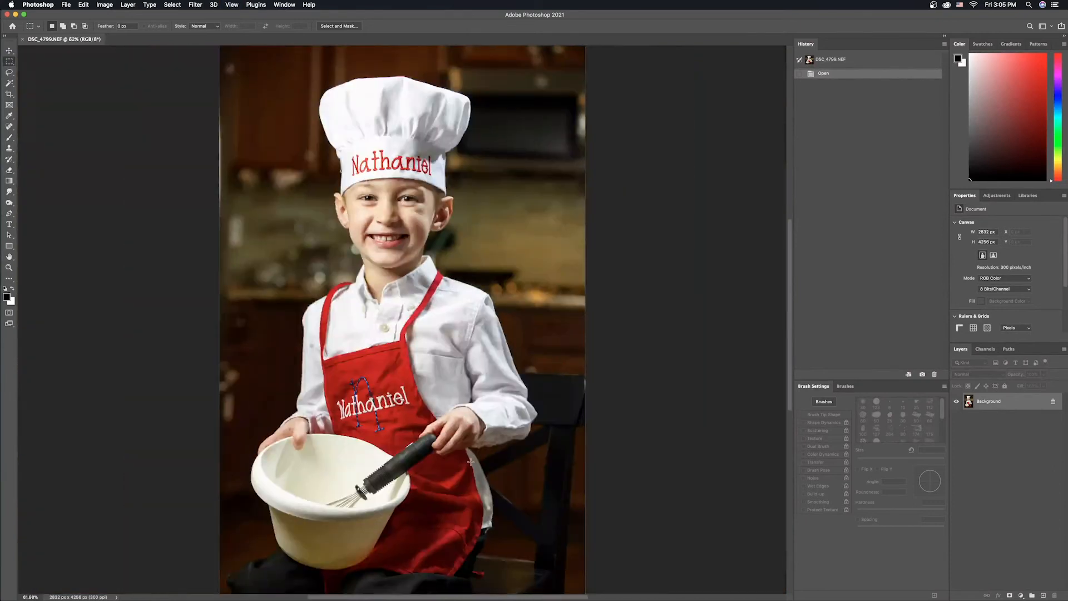
{"action": "key", "text": "super+equal"}
{"action": "key", "text": "super+equal"}
{"action": "key", "text": "super+equal"}
{"action": "key", "text": "super+equal"}
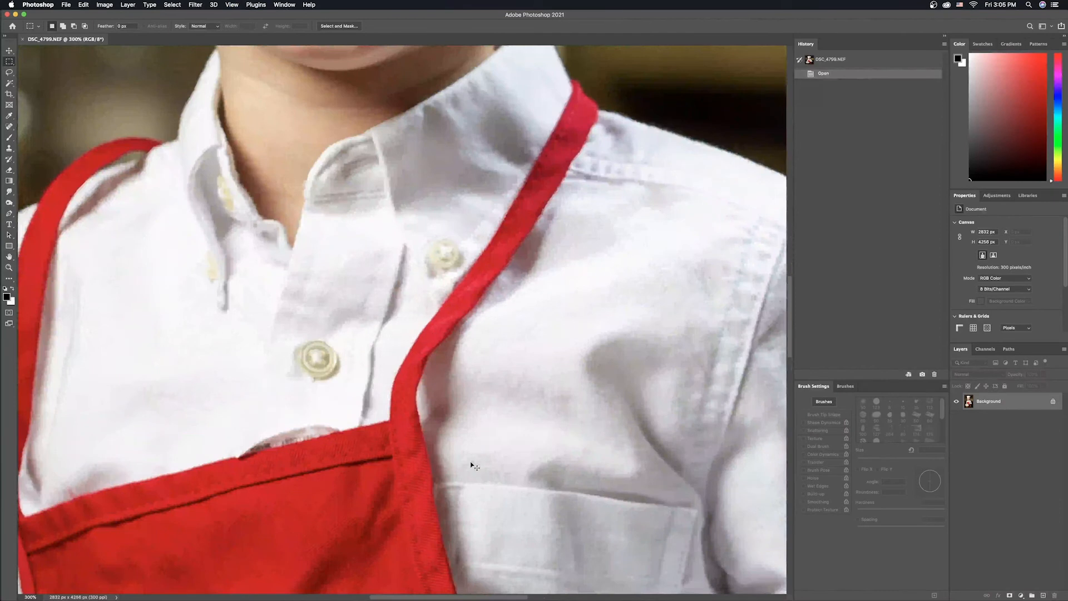
{"action": "key", "text": "super+minus"}
{"action": "key", "text": "super+minus"}
{"action": "key", "text": "super+minus"}
{"action": "key", "text": "super+equal"}
{"action": "key", "text": "super+equal"}
{"action": "key", "text": "super+equal"}
{"action": "left_click_drag", "start_coordinate": [443, 172], "coordinate": [428, 559]}
{"action": "left_click_drag", "start_coordinate": [392, 198], "coordinate": [516, 288]}
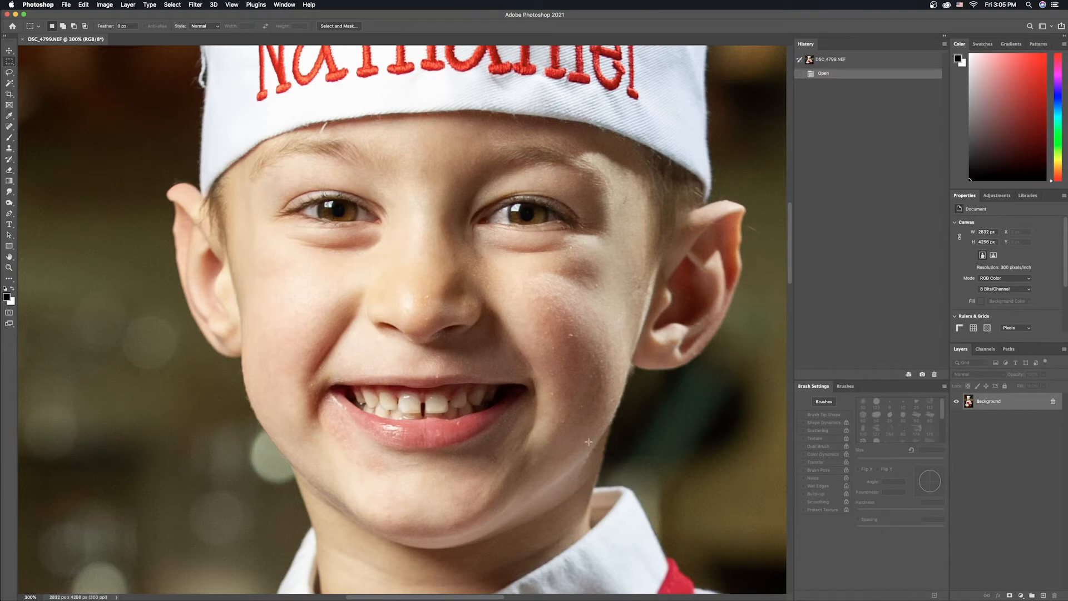
Remove the small spots on the boy's nose using the content-aware Spot Healing Brush with a very small brush size.
{"action": "key", "text": "j"}
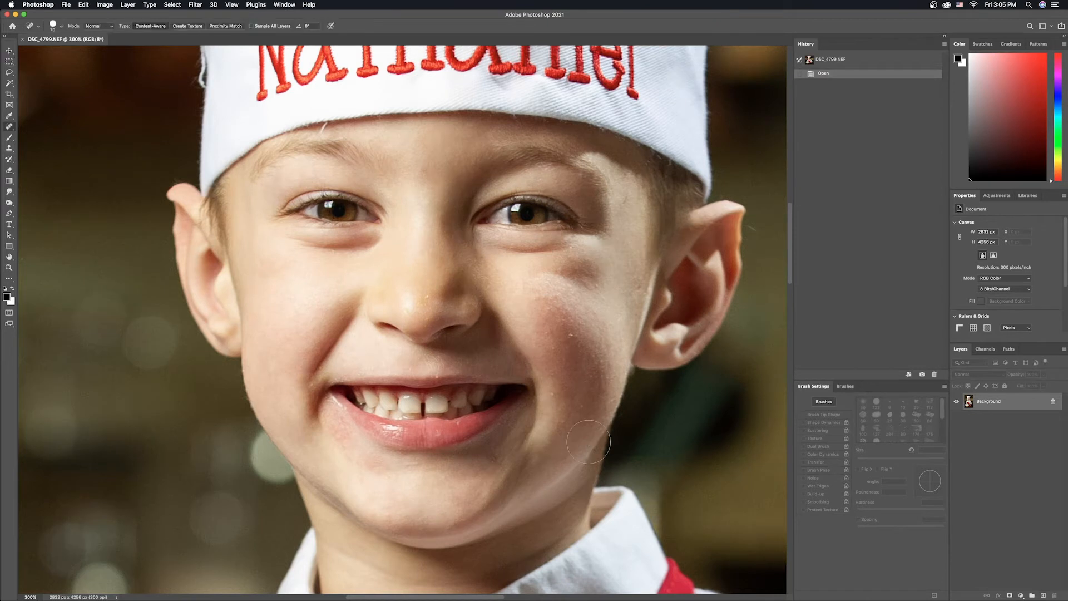
{"action": "scroll", "coordinate": [528, 398], "scroll_direction": "right", "scroll_amount": 10}
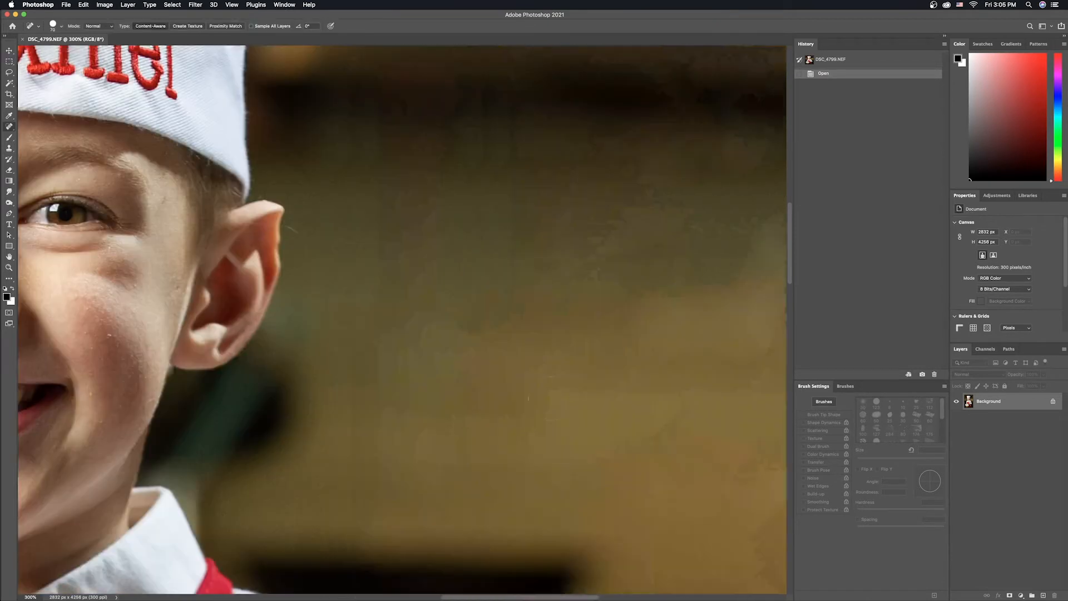
{"action": "scroll", "coordinate": [527, 399], "scroll_direction": "right", "scroll_amount": 3}
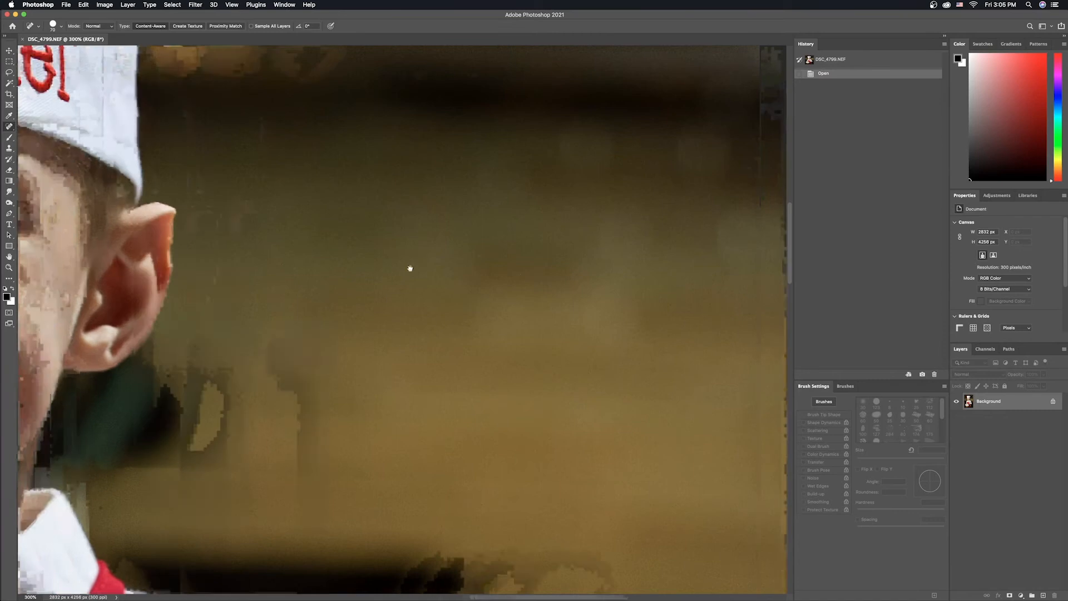
{"action": "scroll", "coordinate": [410, 268], "scroll_direction": "left", "scroll_amount": 12}
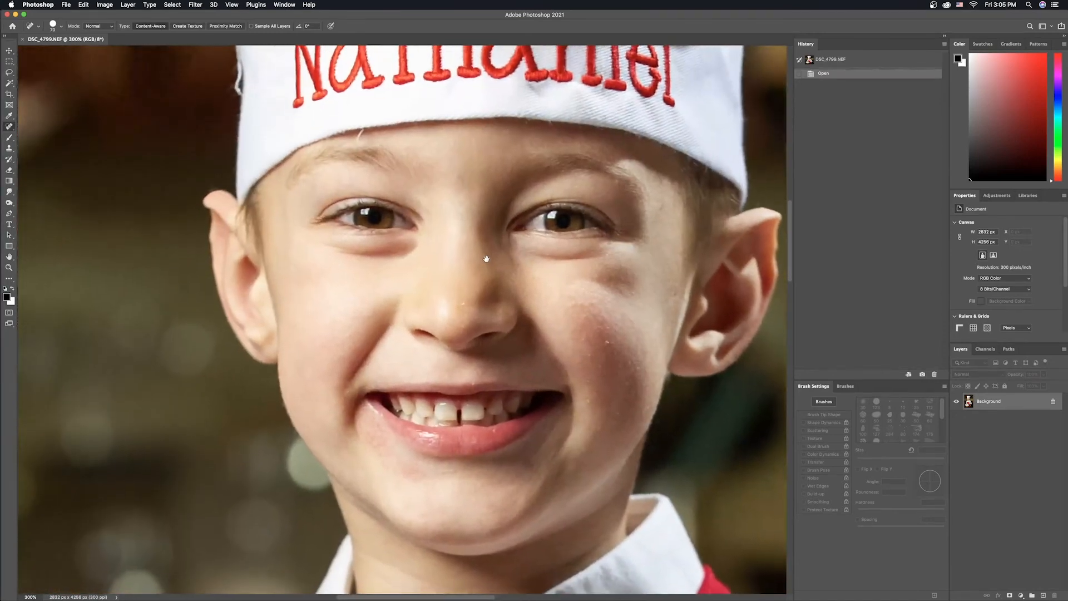
{"action": "left_click_drag", "start_coordinate": [486, 258], "coordinate": [486, 254]}
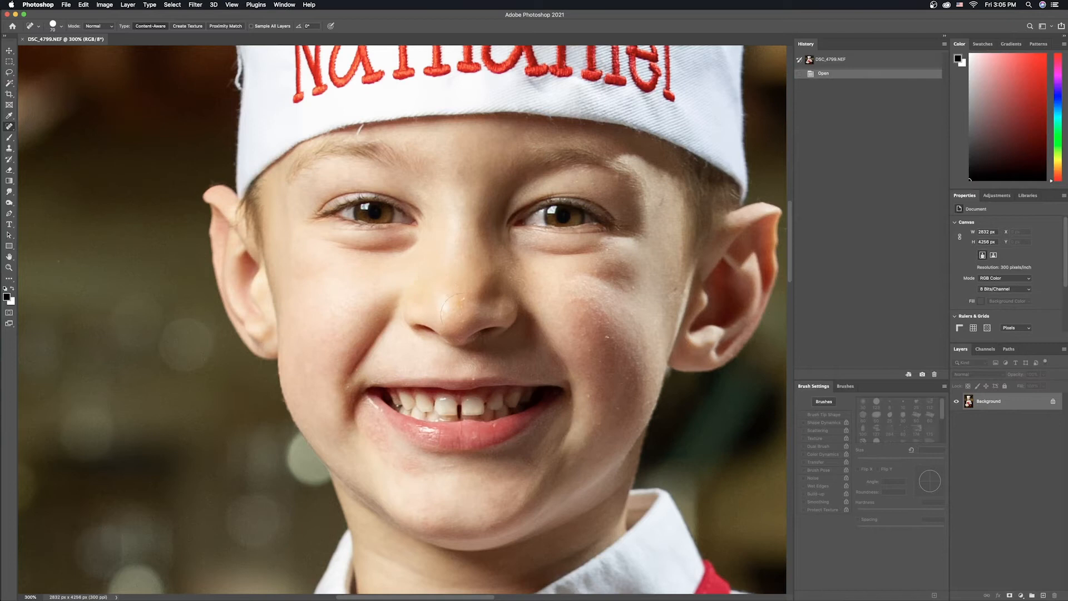
{"action": "key", "text": "bracketright"}
{"action": "key", "text": "bracketleft"}
{"action": "key", "text": "bracketleft"}
{"action": "key", "text": "bracketleft"}
{"action": "key", "text": "bracketleft"}
{"action": "key", "text": "bracketleft"}
{"action": "scroll", "coordinate": [403, 319], "scroll_direction": "down", "scroll_amount": 2}
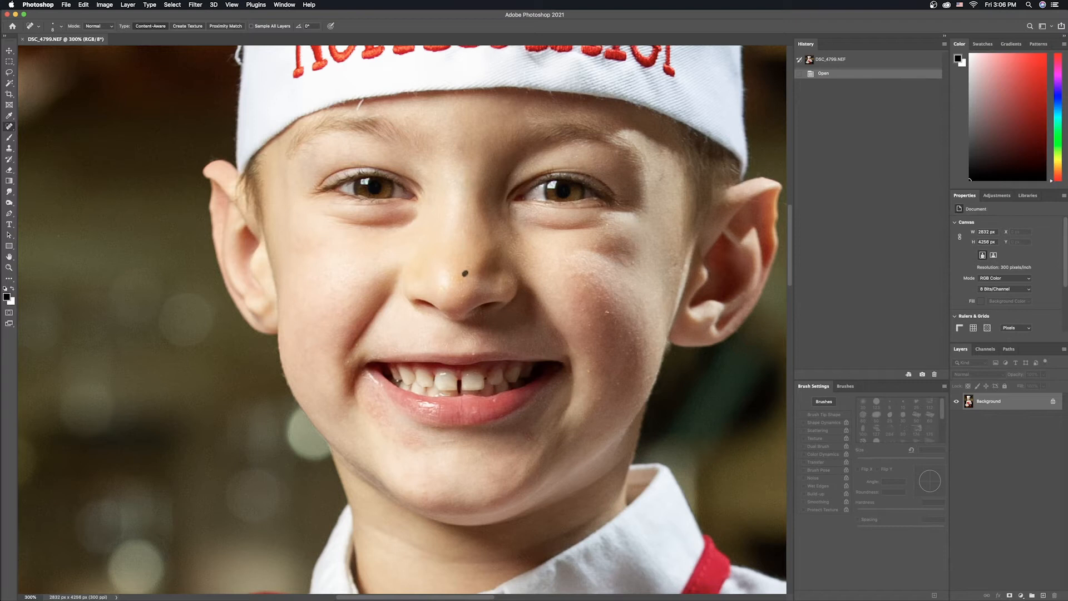
{"action": "left_click", "coordinate": [464, 273]}
{"action": "left_click", "coordinate": [462, 282]}
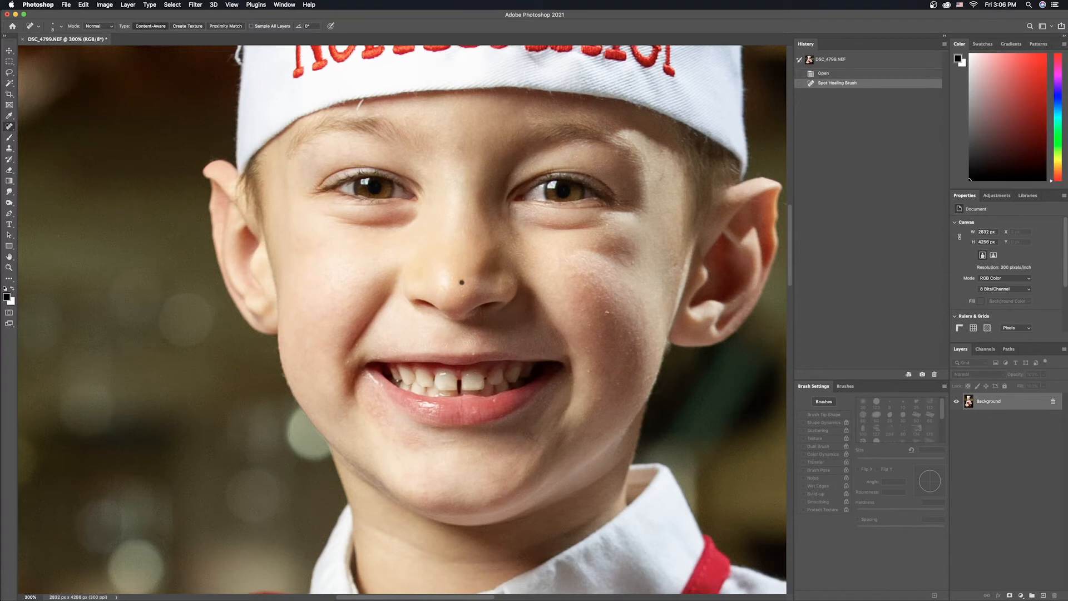
{"action": "left_click", "coordinate": [455, 279]}
{"action": "left_click", "coordinate": [463, 297]}
{"action": "left_click", "coordinate": [462, 290]}
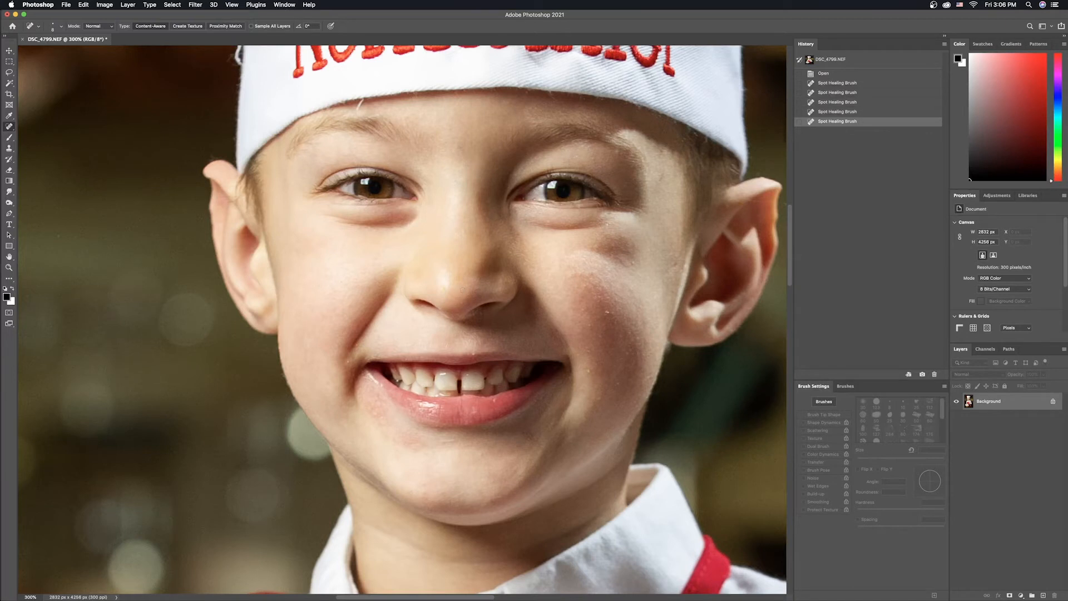
{"action": "left_click", "coordinate": [443, 292]}
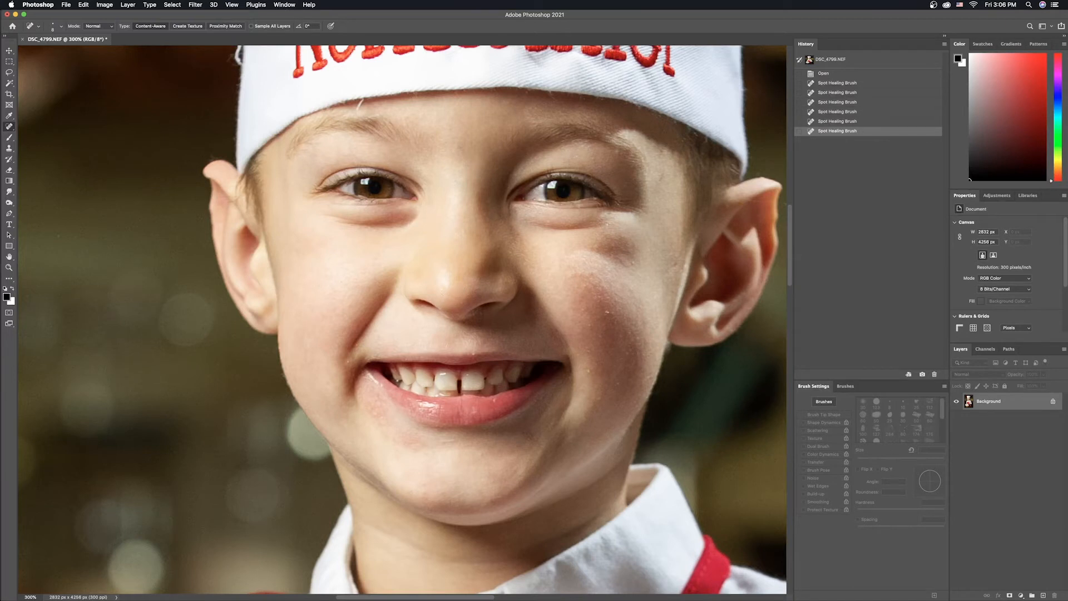
{"action": "left_click", "coordinate": [462, 303]}
Heal the small specks across the boy's left cheek and below his left eye with the Spot Healing Brush.
{"action": "left_click", "coordinate": [607, 313]}
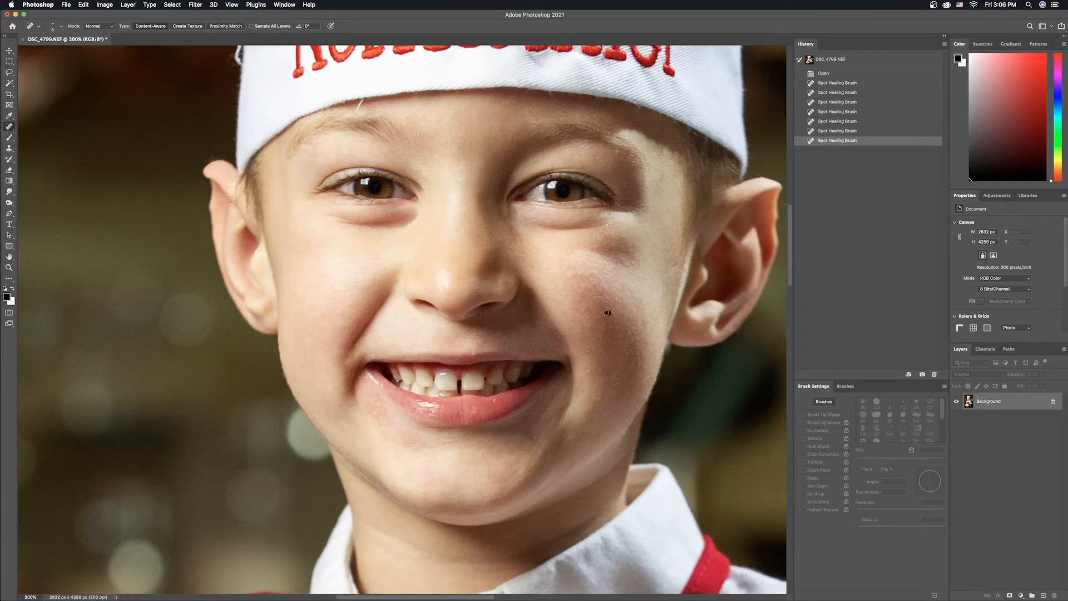
{"action": "left_click", "coordinate": [583, 310]}
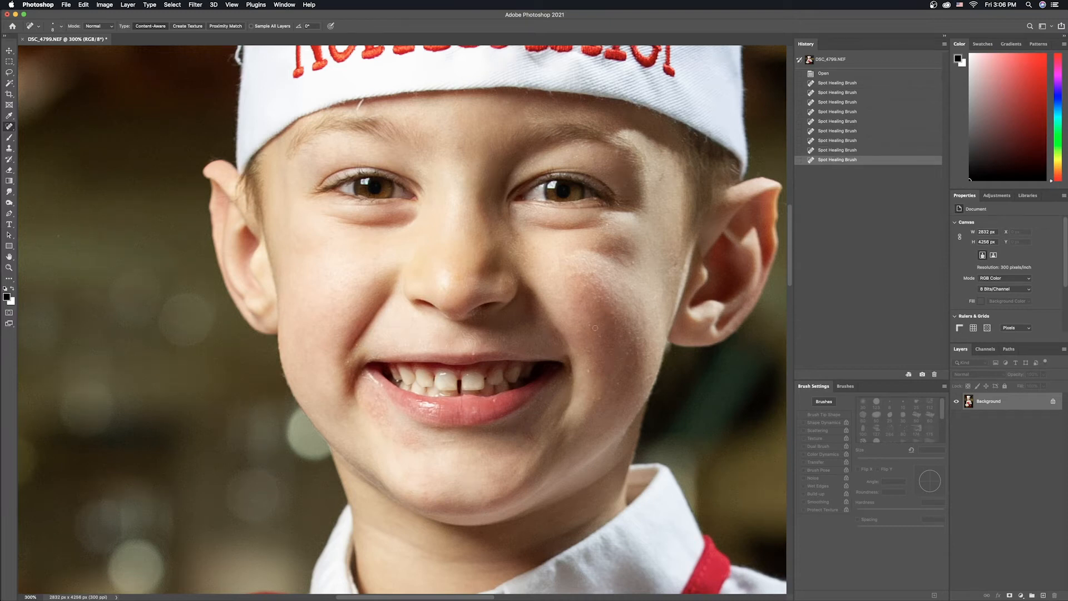
{"action": "left_click", "coordinate": [592, 326]}
{"action": "left_click", "coordinate": [603, 340]}
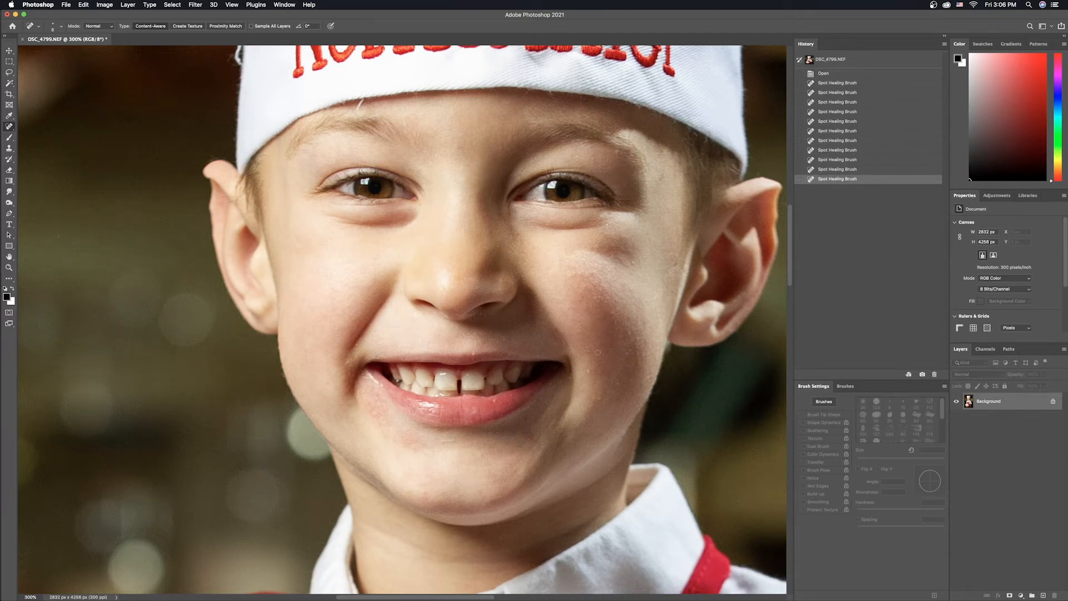
{"action": "left_click", "coordinate": [590, 351]}
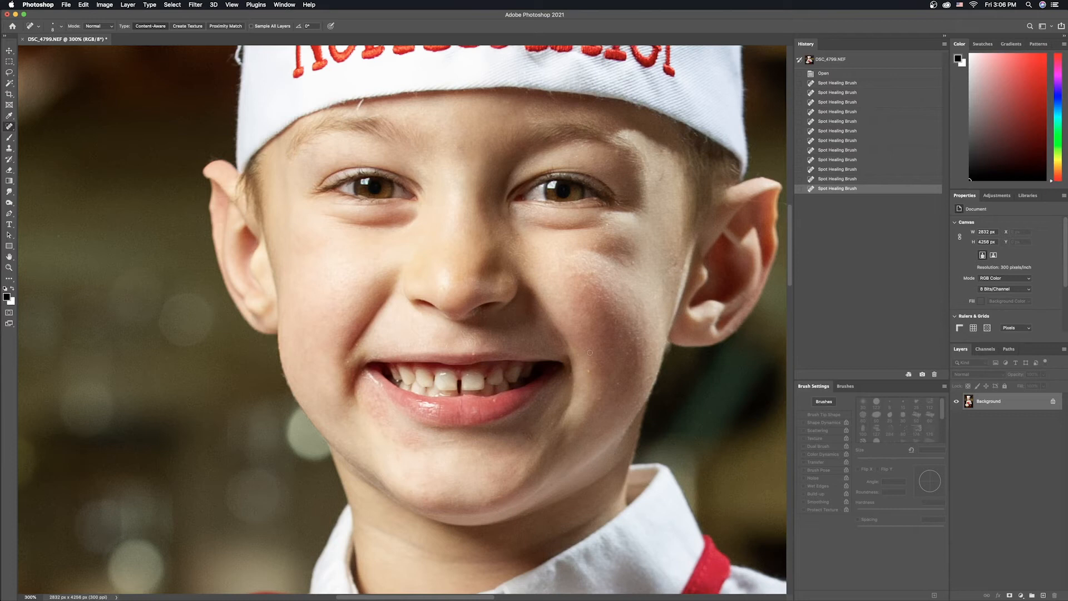
{"action": "left_click", "coordinate": [588, 352]}
{"action": "left_click", "coordinate": [588, 371]}
{"action": "left_click", "coordinate": [572, 386]}
{"action": "left_click", "coordinate": [598, 398]}
{"action": "left_click", "coordinate": [618, 383]}
{"action": "left_click", "coordinate": [629, 260]}
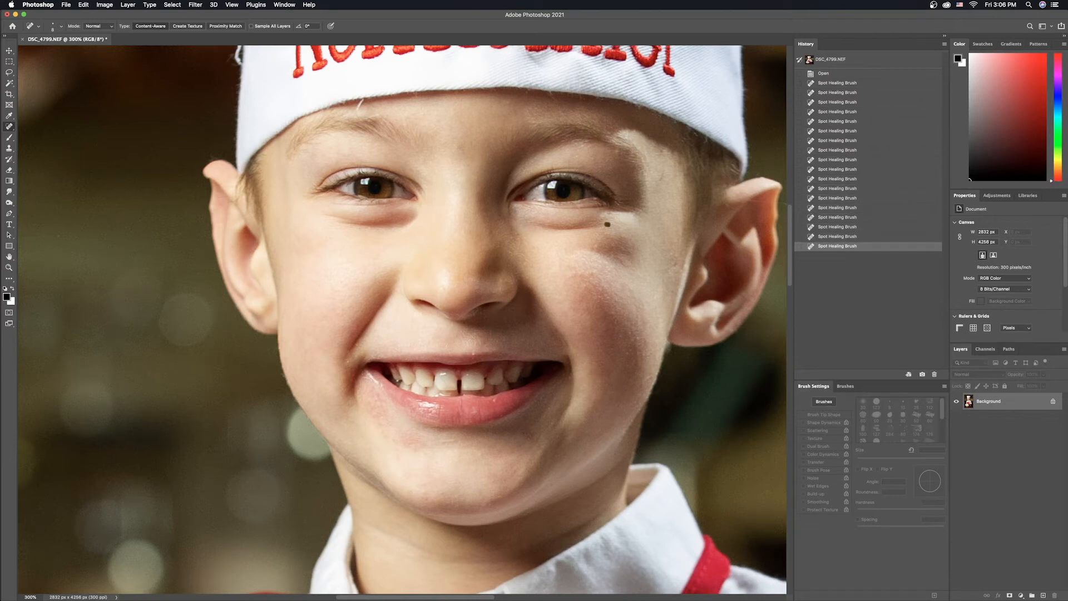
Heal the remaining spots under the boy's right eye, on his right cheek beside the mouth, and on the chin.
{"action": "left_click", "coordinate": [370, 228]}
{"action": "left_click", "coordinate": [347, 363]}
{"action": "left_click", "coordinate": [349, 360]}
{"action": "left_click", "coordinate": [362, 374]}
{"action": "left_click", "coordinate": [425, 493]}
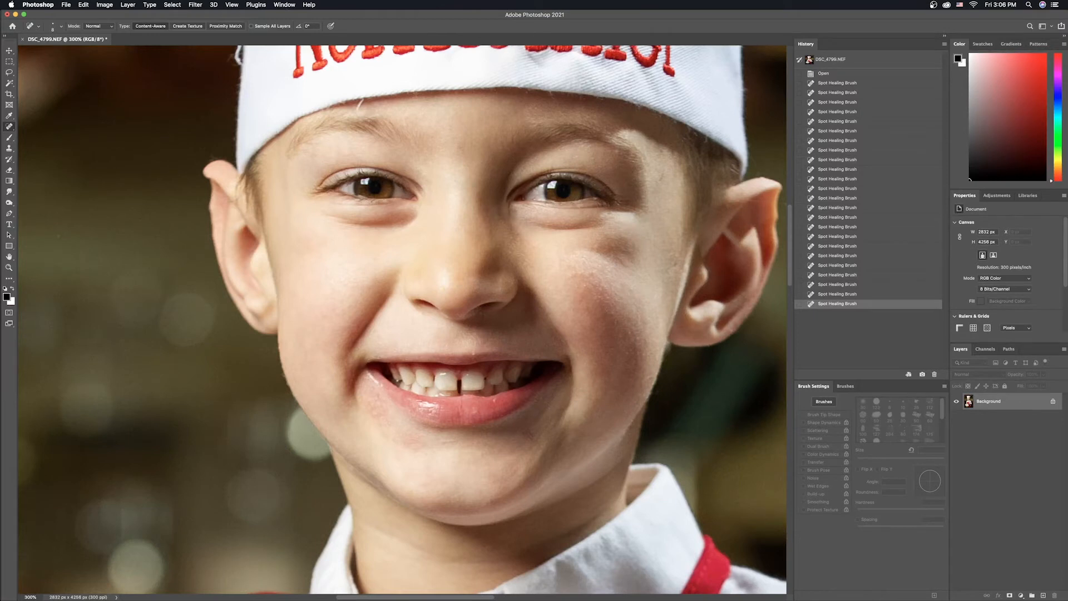
Remove the stray thread at the hat's lower edge above the boy's right eyebrow with the Spot Healing Brush.
{"action": "left_click_drag", "start_coordinate": [491, 197], "coordinate": [425, 243]}
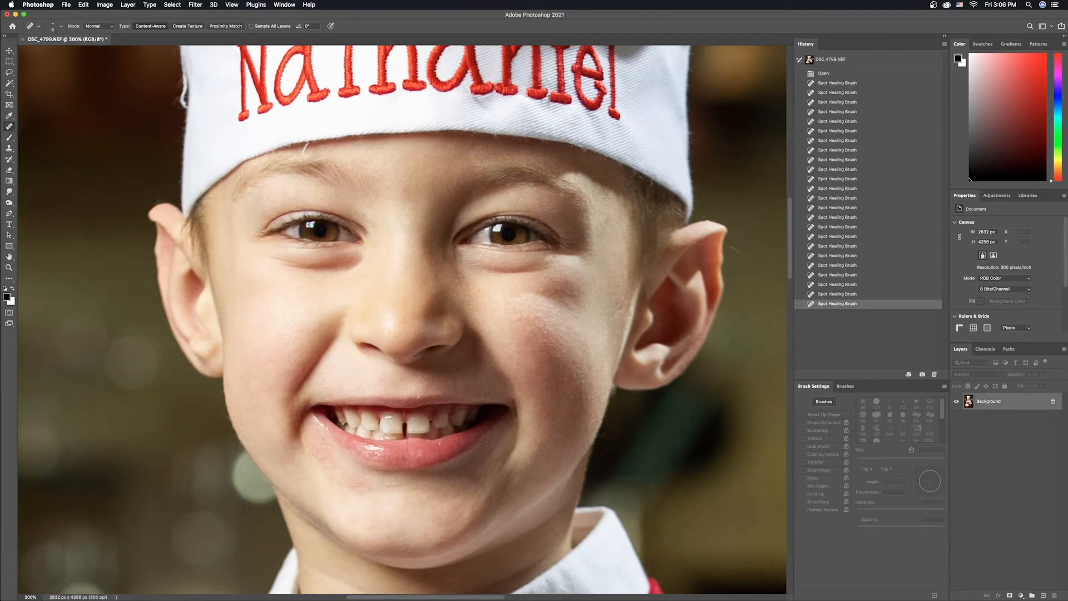
{"action": "mouse_move", "coordinate": [309, 142]}
{"action": "left_mouse_down"}
{"action": "mouse_move", "coordinate": [304, 164]}
{"action": "mouse_move", "coordinate": [327, 158]}
{"action": "left_mouse_up"}
{"action": "left_click_drag", "start_coordinate": [193, 70], "coordinate": [347, 206]}
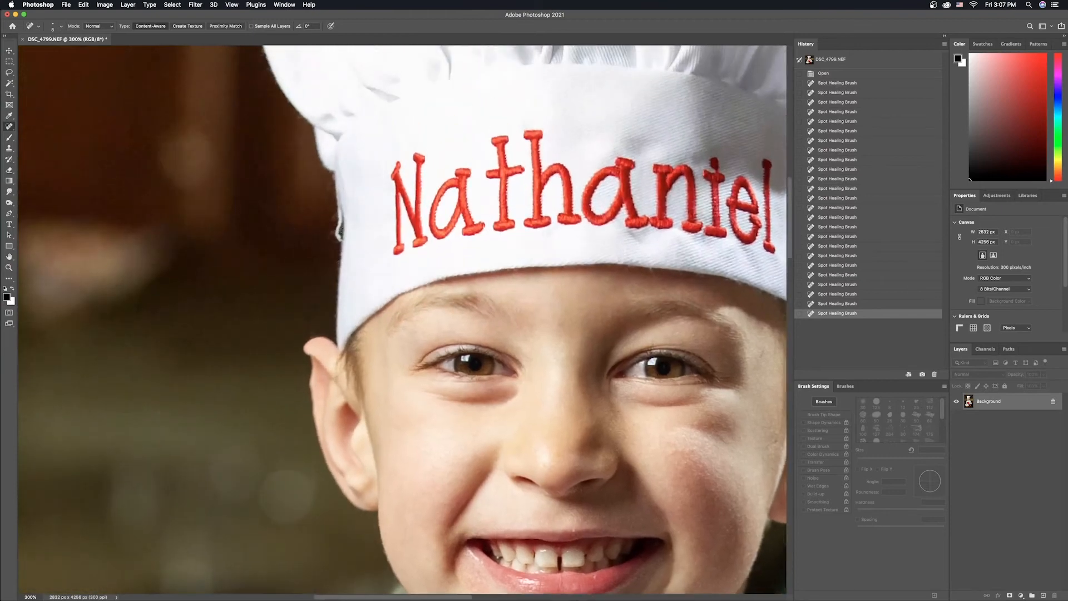
Heal the loose threads along the hat band's left edge and the fold above it with the Spot Healing Brush.
{"action": "left_click_drag", "start_coordinate": [341, 239], "coordinate": [339, 211]}
{"action": "mouse_move", "coordinate": [333, 239]}
{"action": "left_mouse_down"}
{"action": "mouse_move", "coordinate": [333, 218]}
{"action": "mouse_move", "coordinate": [330, 243]}
{"action": "mouse_move", "coordinate": [337, 236]}
{"action": "left_mouse_up"}
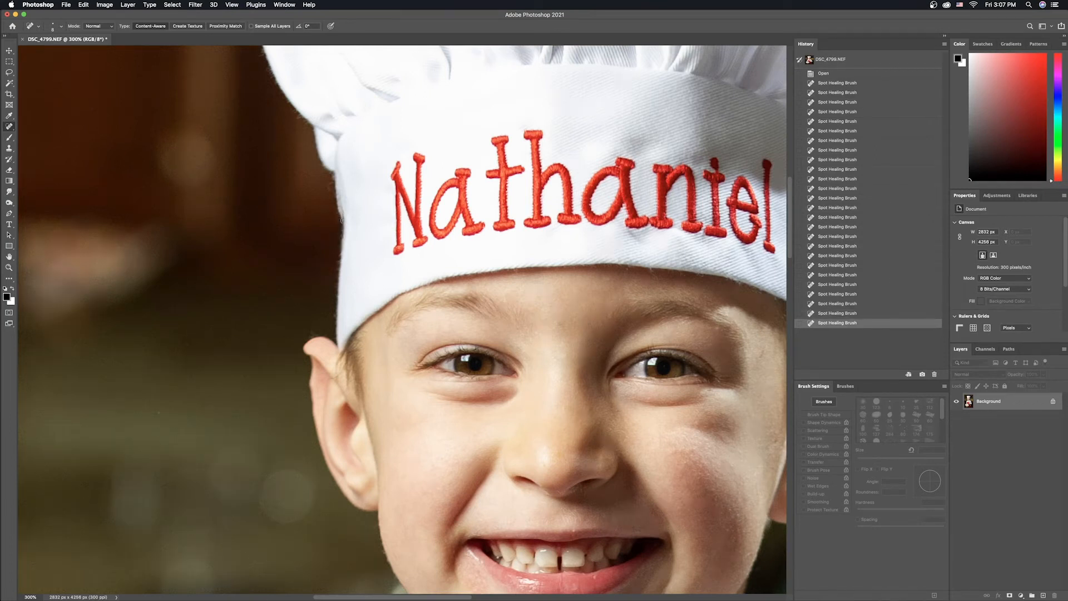
{"action": "left_click", "coordinate": [343, 220]}
{"action": "left_click", "coordinate": [341, 203]}
{"action": "left_click", "coordinate": [343, 214]}
{"action": "left_click", "coordinate": [342, 209]}
{"action": "left_click", "coordinate": [341, 196]}
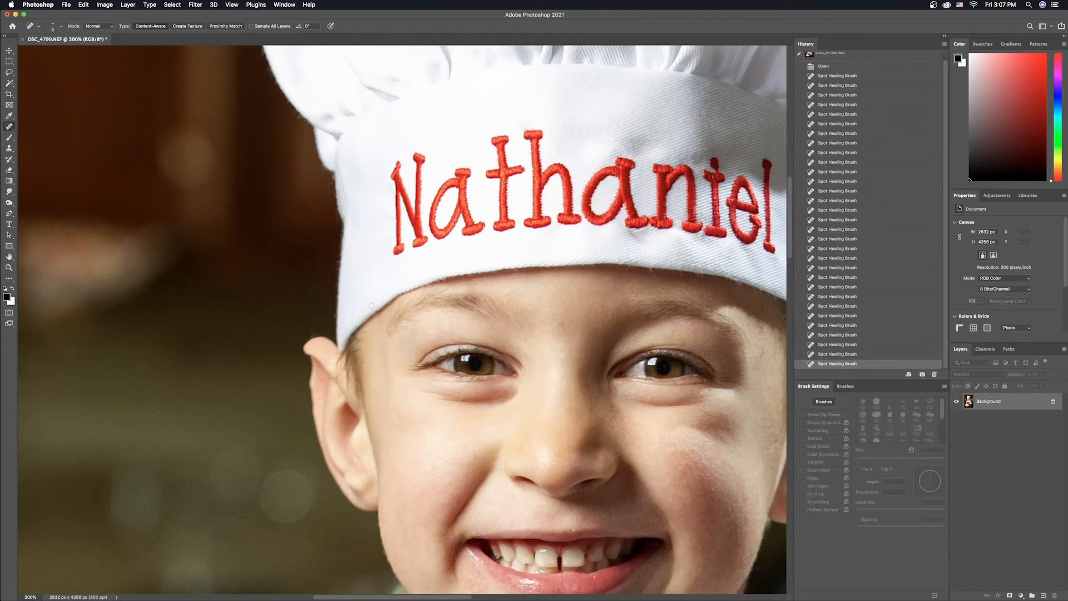
{"action": "left_click", "coordinate": [328, 184]}
Heal the stray hairs along the upper rims of the boy's ears with the Spot Healing Brush.
{"action": "scroll", "coordinate": [395, 271], "scroll_direction": "down", "scroll_amount": 5}
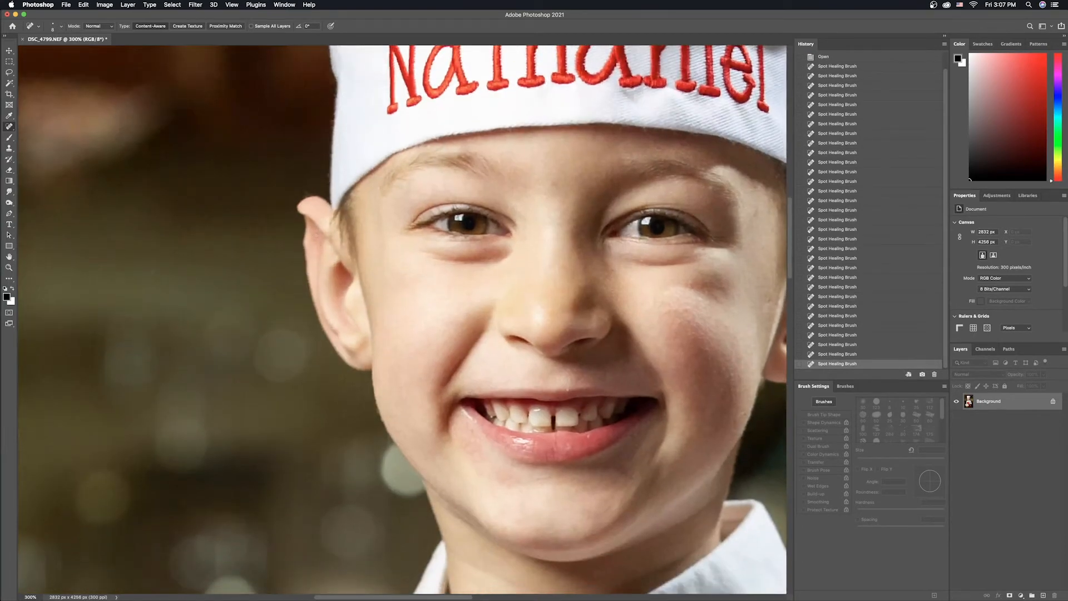
{"action": "left_click_drag", "start_coordinate": [313, 234], "coordinate": [333, 238]}
{"action": "left_click", "coordinate": [304, 194]}
{"action": "key", "text": "super+z"}
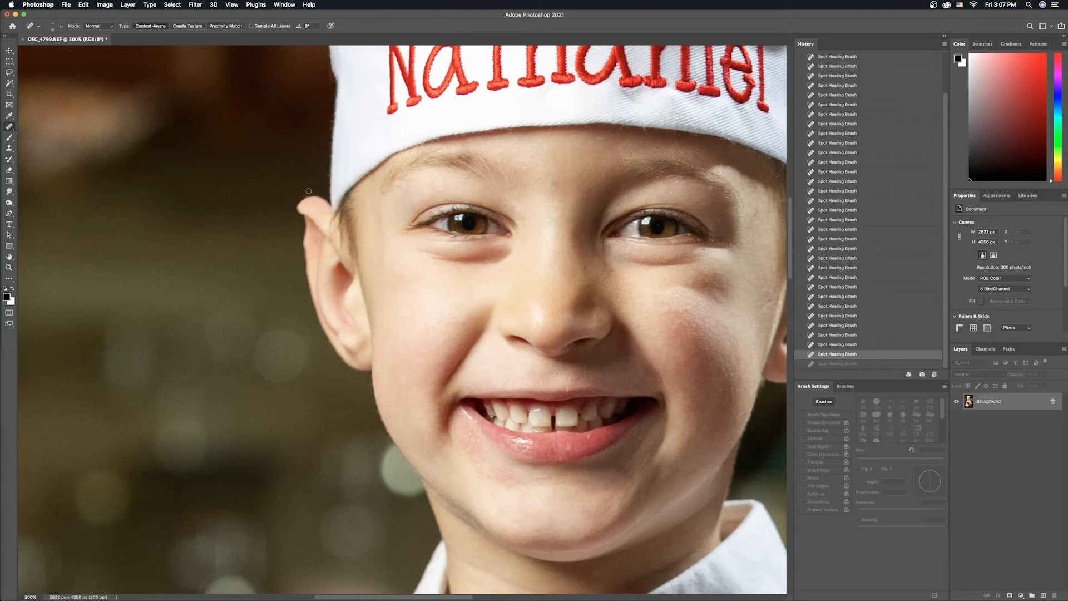
{"action": "left_click_drag", "start_coordinate": [314, 205], "coordinate": [0, 206]}
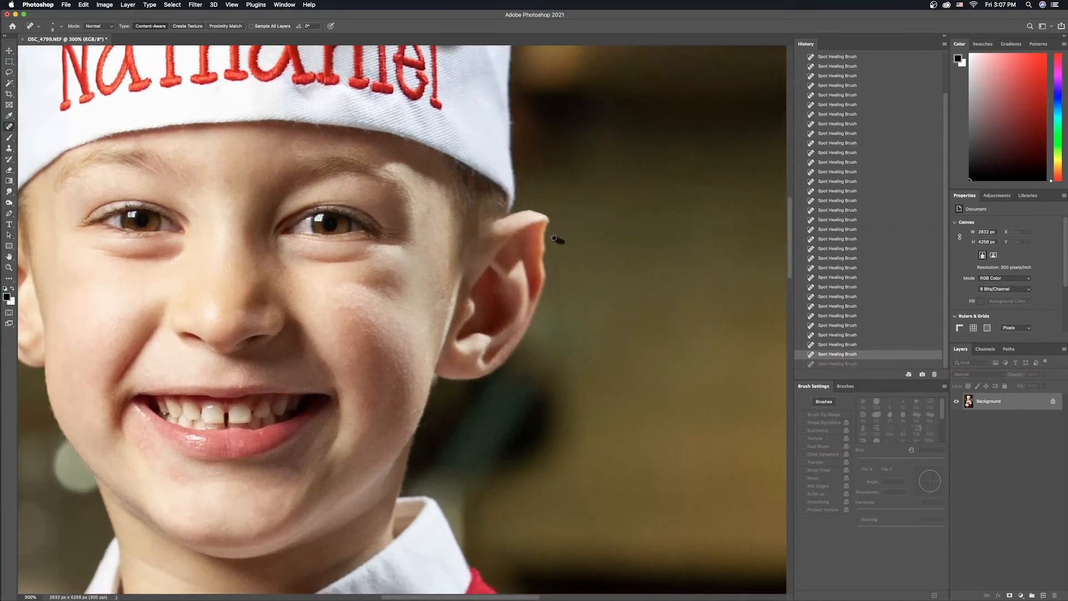
{"action": "key", "text": "super+shift+z"}
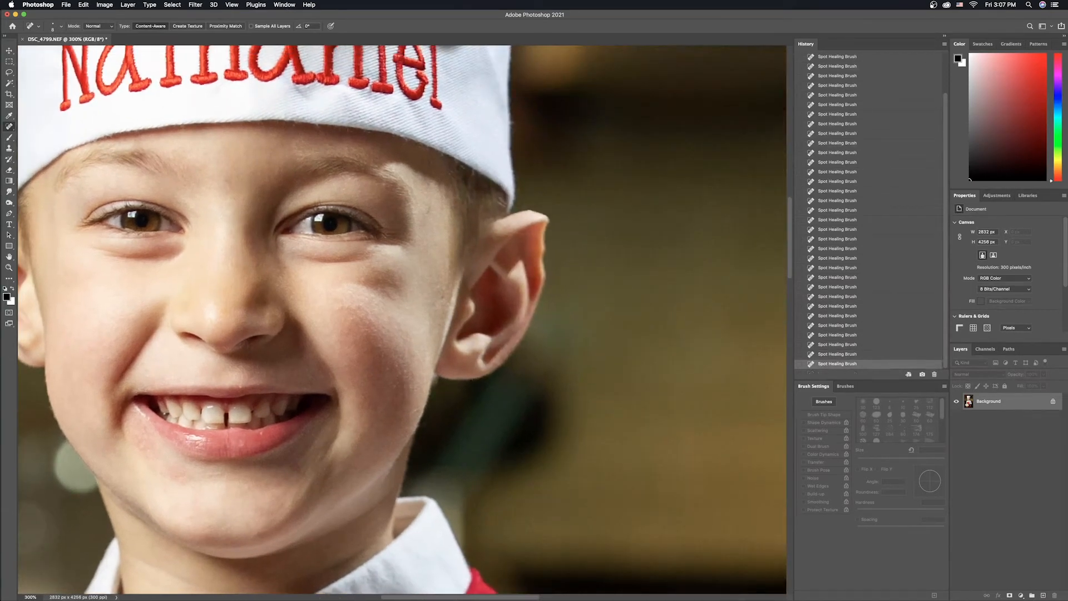
{"action": "left_click_drag", "start_coordinate": [534, 236], "coordinate": [517, 235]}
{"action": "mouse_move", "coordinate": [383, 263]}
{"action": "left_mouse_down"}
{"action": "mouse_move", "coordinate": [614, 199]}
{"action": "mouse_move", "coordinate": [677, 253]}
{"action": "mouse_move", "coordinate": [653, 254]}
{"action": "left_mouse_up"}
{"action": "left_click_drag", "start_coordinate": [284, 243], "coordinate": [358, 230]}
Clone dark background over the fuzz above the ear on the picture's left and beside the hat edge, using an 8 px Clone Stamp.
{"action": "left_click", "coordinate": [9, 148]}
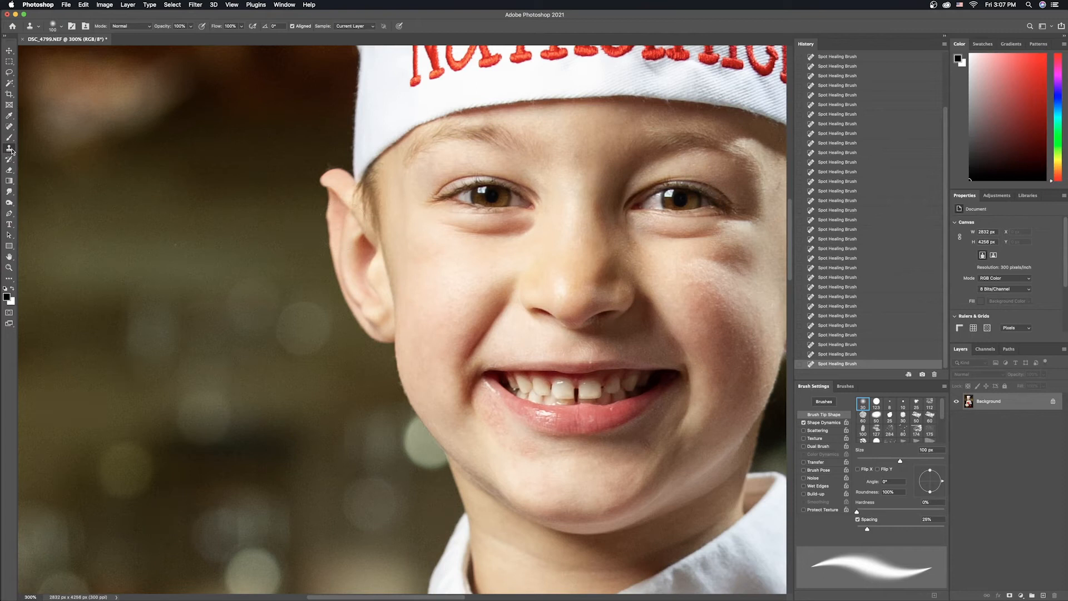
{"action": "key", "text": "["}
{"action": "key", "text": "["}
{"action": "key", "text": "["}
{"action": "key", "text": "["}
{"action": "key", "text": "["}
{"action": "key", "text": "["}
{"action": "key", "text": "["}
{"action": "key", "text": "["}
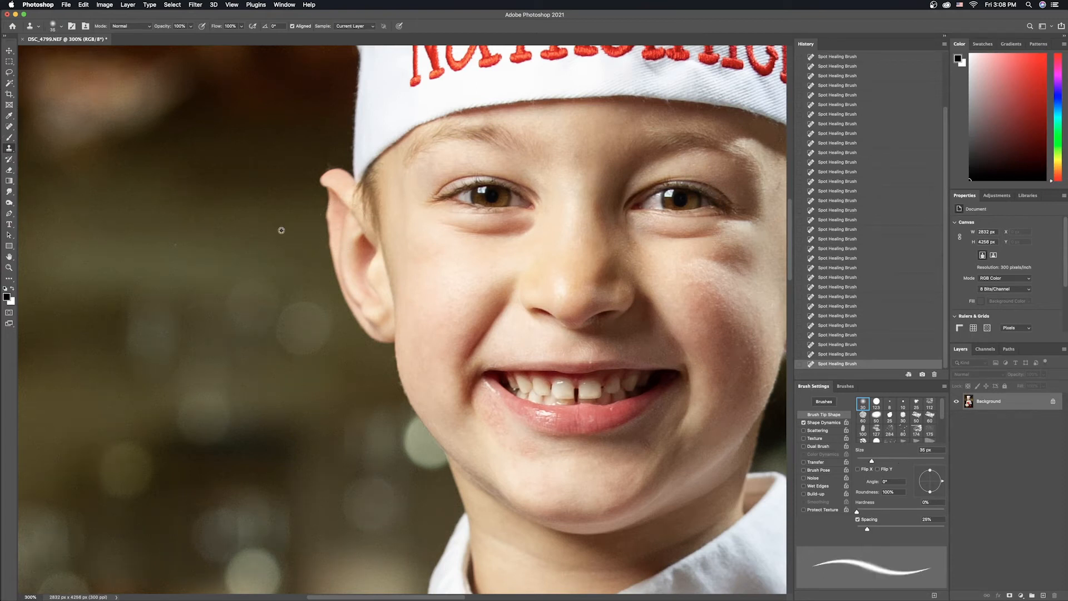
{"action": "scroll", "coordinate": [282, 229], "scroll_direction": "up", "scroll_amount": 4}
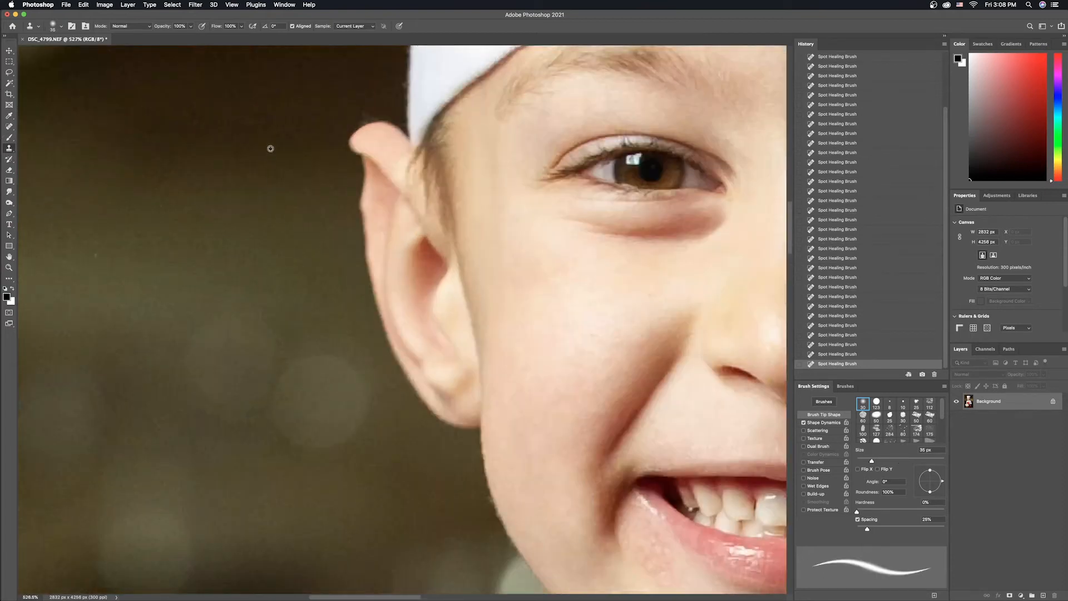
{"action": "left_click", "coordinate": [325, 102], "text": "alt"}
{"action": "key", "text": "bracketleft"}
{"action": "key", "text": "bracketleft"}
{"action": "key", "text": "bracketleft"}
{"action": "key", "text": "bracketleft"}
{"action": "key", "text": "bracketleft"}
{"action": "key", "text": "bracketleft"}
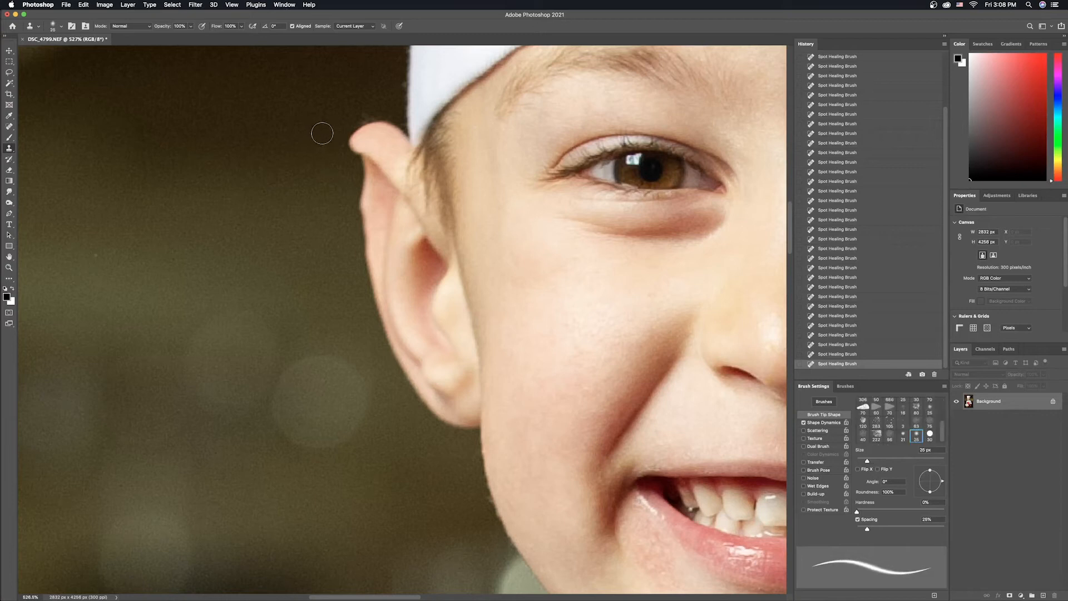
{"action": "key", "text": "bracketleft"}
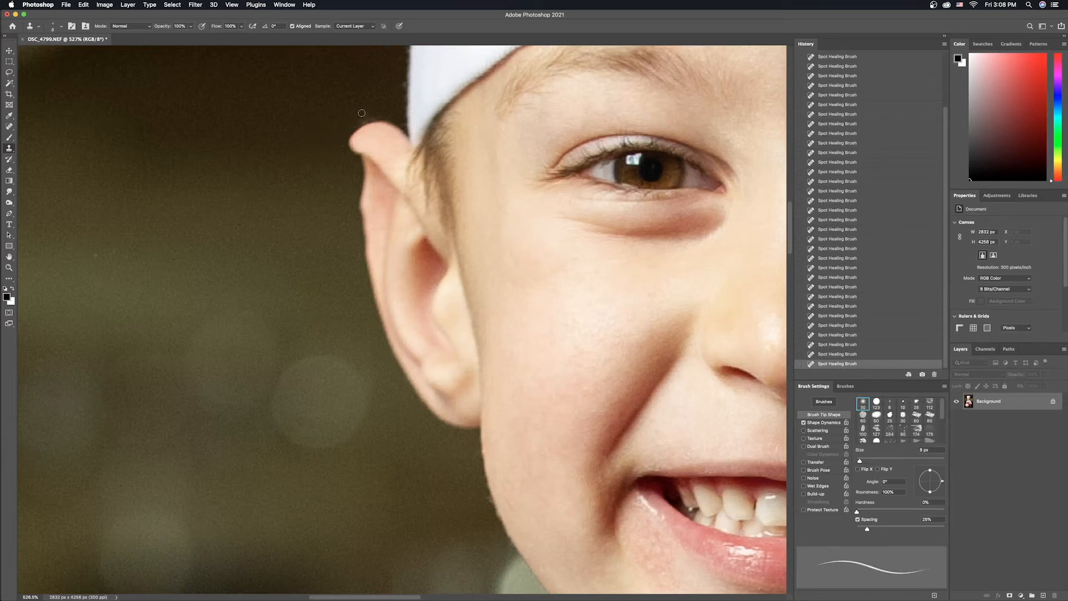
{"action": "left_click_drag", "start_coordinate": [366, 113], "coordinate": [353, 123]}
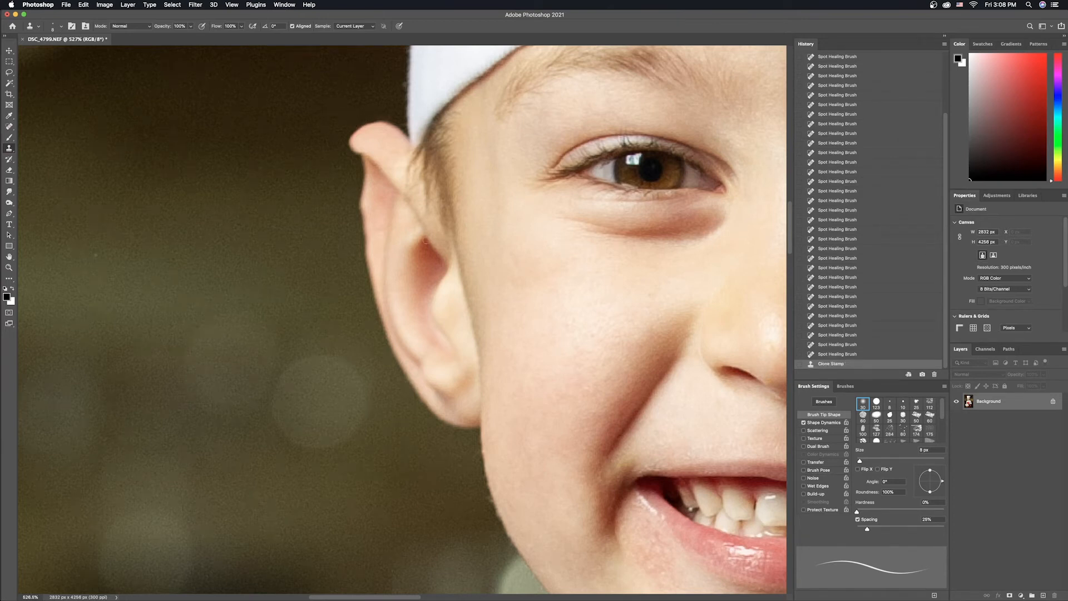
{"action": "left_click", "coordinate": [401, 96]}
{"action": "left_click", "coordinate": [401, 124]}
Intensify the brown of both irises using the Sponge tool in Saturate mode at 25% flow.
{"action": "mouse_move", "coordinate": [483, 158]}
{"action": "left_mouse_down"}
{"action": "mouse_move", "coordinate": [189, 130]}
{"action": "mouse_move", "coordinate": [39, 146]}
{"action": "mouse_move", "coordinate": [34, 166]}
{"action": "mouse_move", "coordinate": [50, 176]}
{"action": "left_mouse_up"}
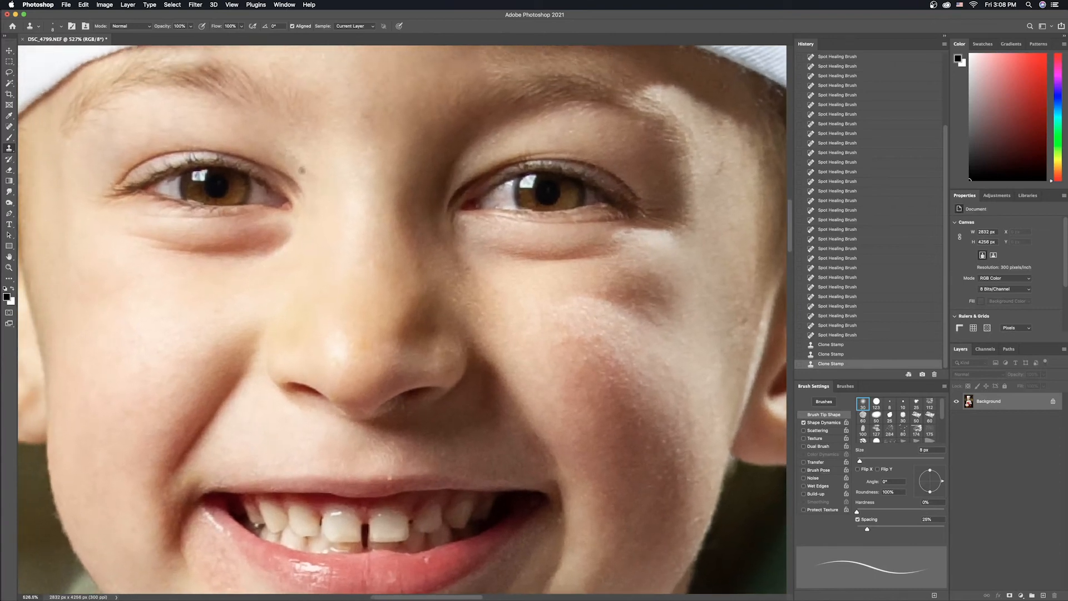
{"action": "left_click_drag", "start_coordinate": [300, 170], "coordinate": [322, 163]}
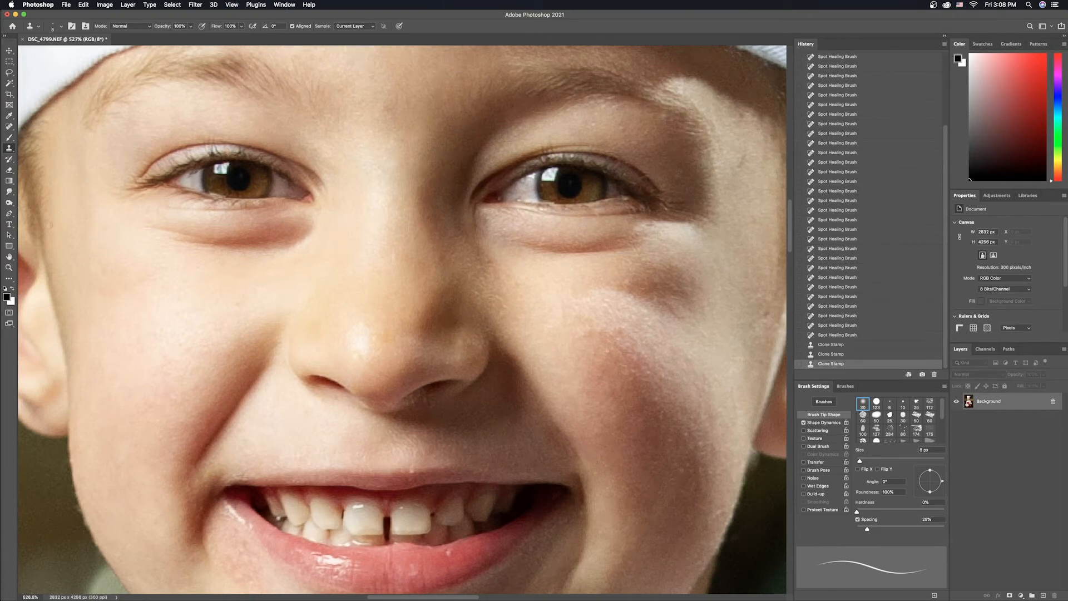
{"action": "left_click", "coordinate": [10, 203]}
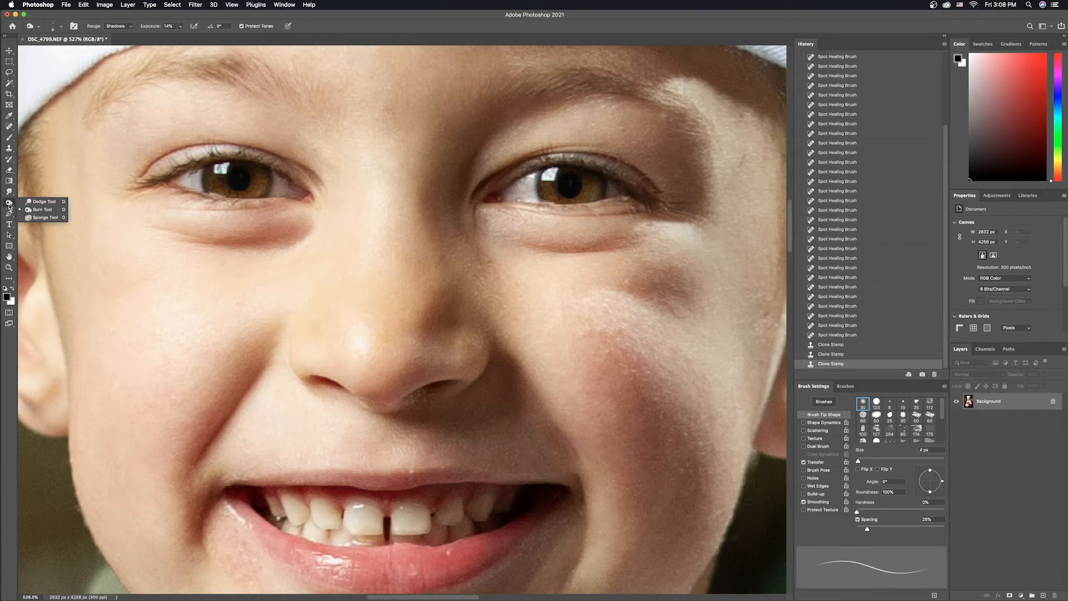
{"action": "left_click", "coordinate": [45, 217]}
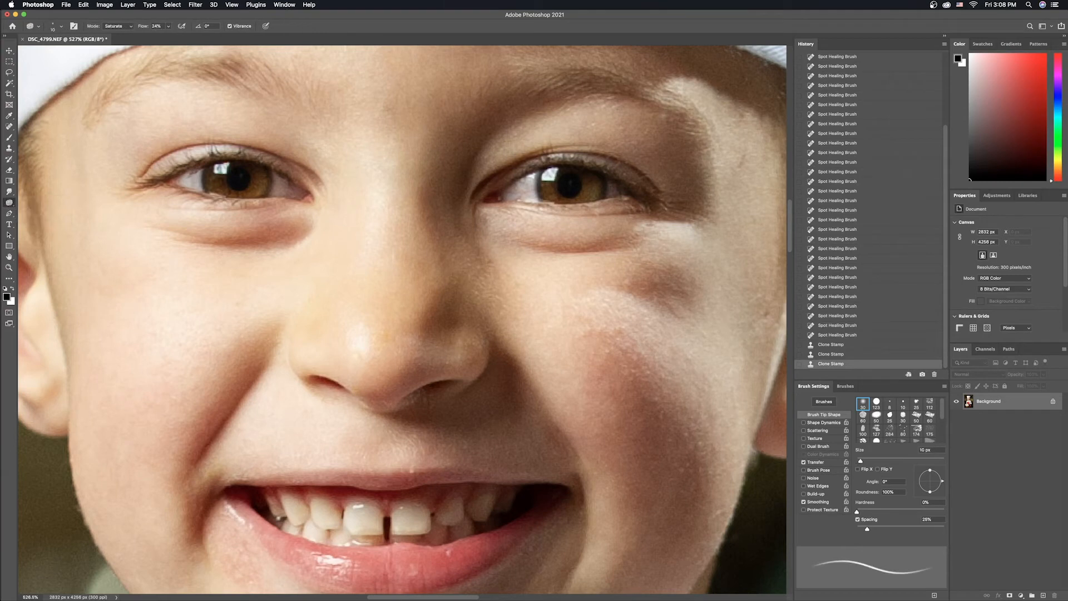
{"action": "left_click", "coordinate": [125, 26]}
{"action": "left_click", "coordinate": [118, 27]}
{"action": "left_click", "coordinate": [156, 27]}
{"action": "left_click", "coordinate": [158, 26]}
{"action": "key", "text": "BackSpace"}
{"action": "left_click_drag", "start_coordinate": [254, 168], "coordinate": [232, 165]}
{"action": "scroll", "coordinate": [395, 204], "scroll_direction": "right", "scroll_amount": 5}
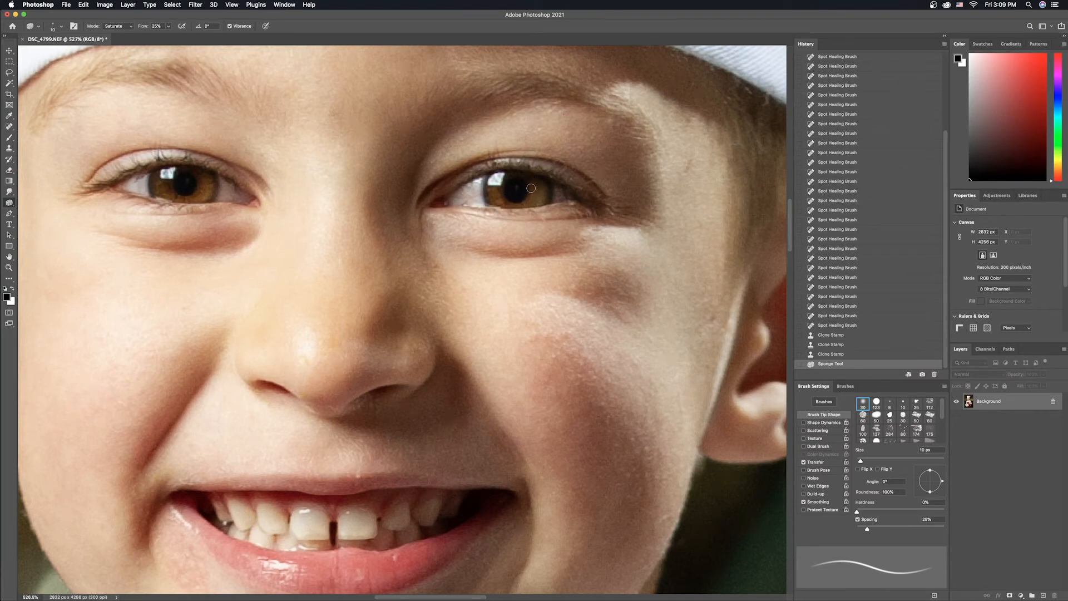
{"action": "left_click_drag", "start_coordinate": [516, 175], "coordinate": [509, 177]}
Darken the iris rims and lash lines of both eyes using the Burn tool on Shadows at 15% exposure.
{"action": "scroll", "coordinate": [340, 226], "scroll_direction": "left", "scroll_amount": 3}
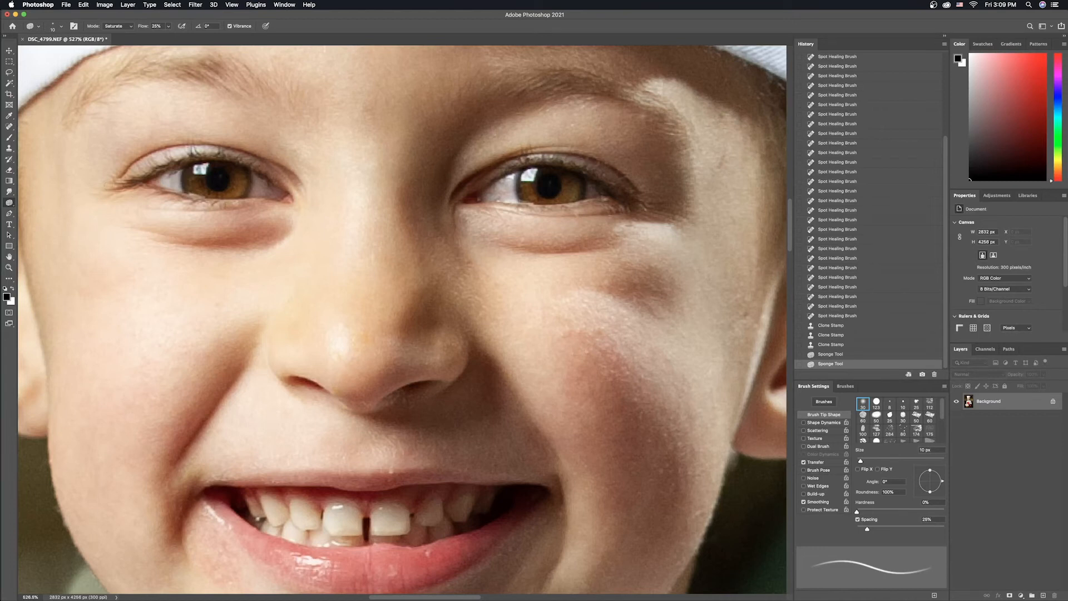
{"action": "left_click", "coordinate": [14, 205]}
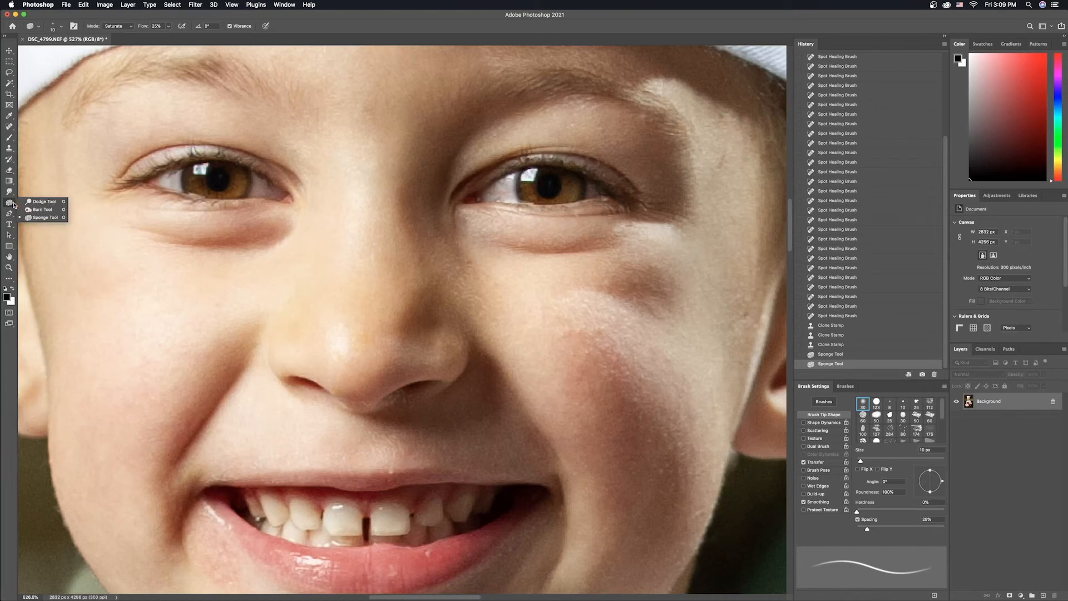
{"action": "left_click", "coordinate": [32, 208]}
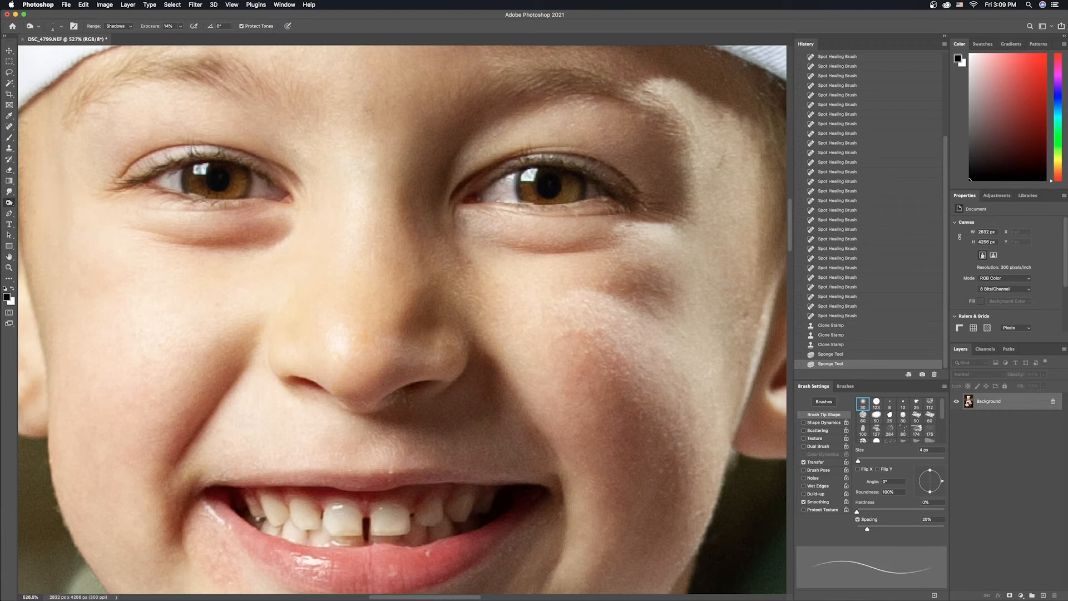
{"action": "left_click", "coordinate": [168, 26]}
{"action": "left_click", "coordinate": [188, 193]}
{"action": "left_click_drag", "start_coordinate": [246, 167], "coordinate": [276, 168]}
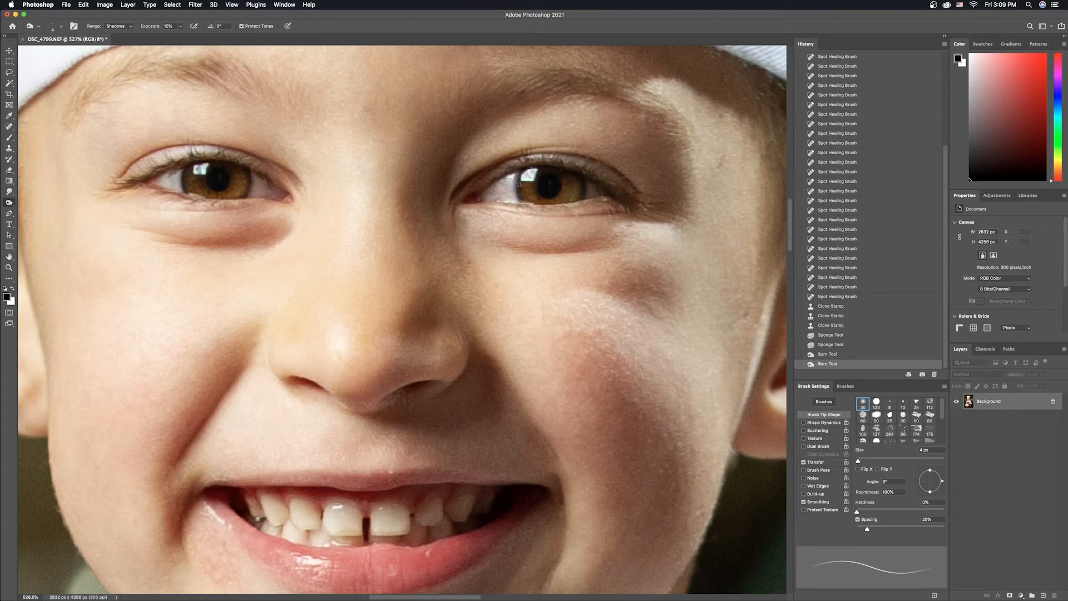
{"action": "left_click_drag", "start_coordinate": [523, 202], "coordinate": [607, 169]}
{"action": "mouse_move", "coordinate": [659, 219]}
{"action": "left_mouse_down"}
{"action": "mouse_move", "coordinate": [615, 159]}
{"action": "mouse_move", "coordinate": [624, 205]}
{"action": "mouse_move", "coordinate": [644, 227]}
{"action": "left_mouse_up"}
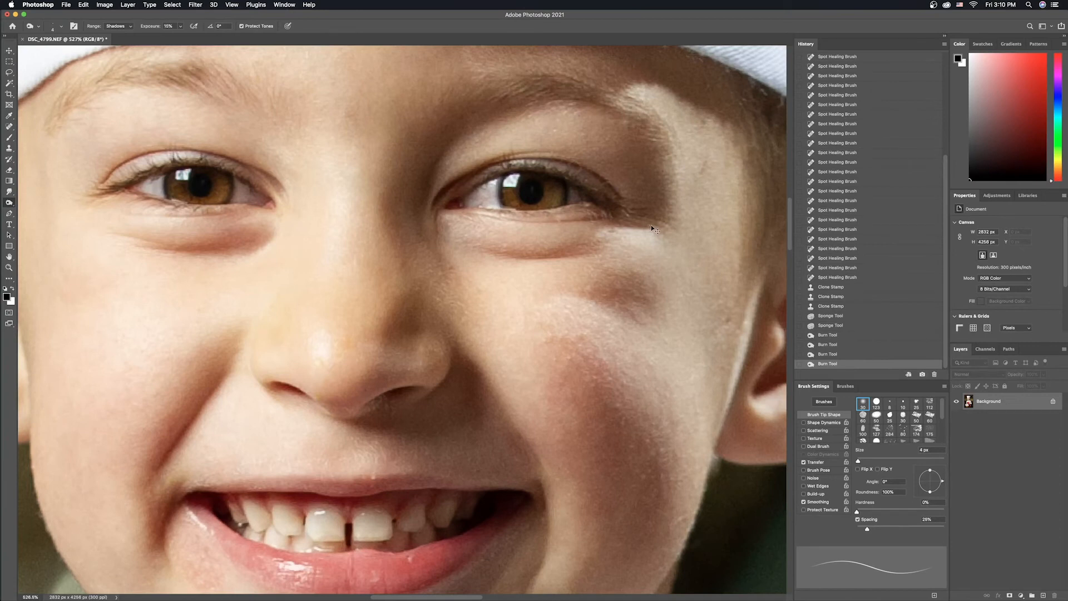
Brighten the image with a Curves adjustment, raising the RGB midtones from input 139 to output 181.
{"action": "key", "text": "super+m"}
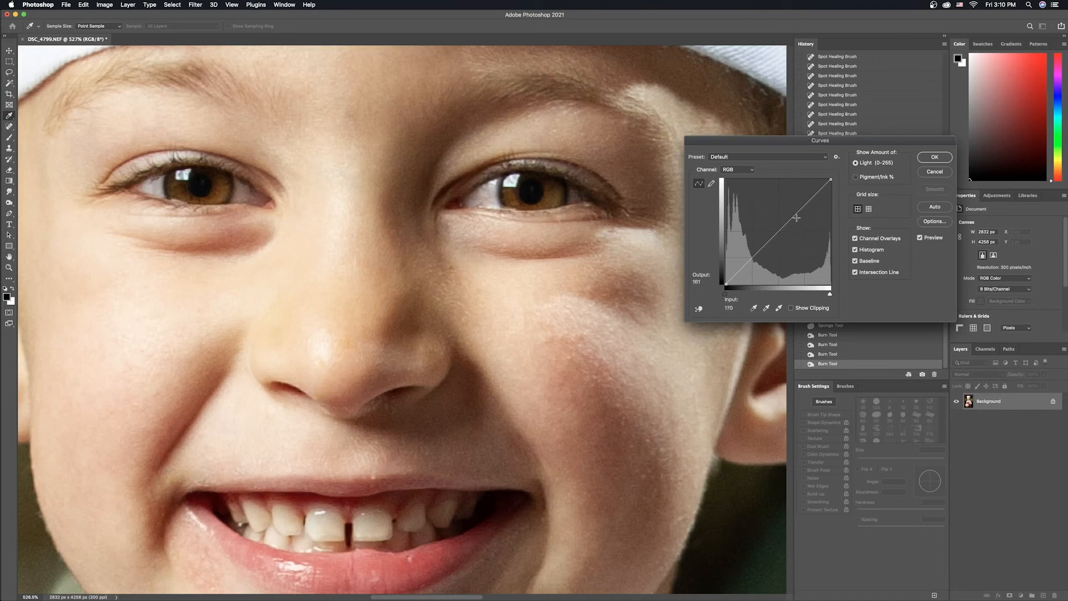
{"action": "left_click_drag", "start_coordinate": [793, 219], "coordinate": [783, 209]}
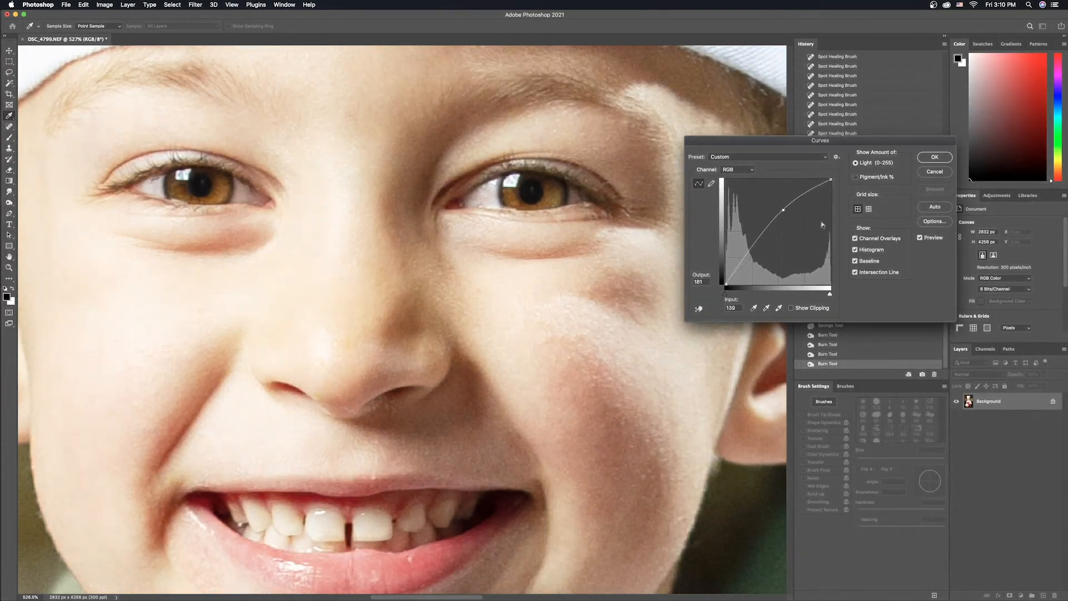
{"action": "left_click", "coordinate": [938, 160]}
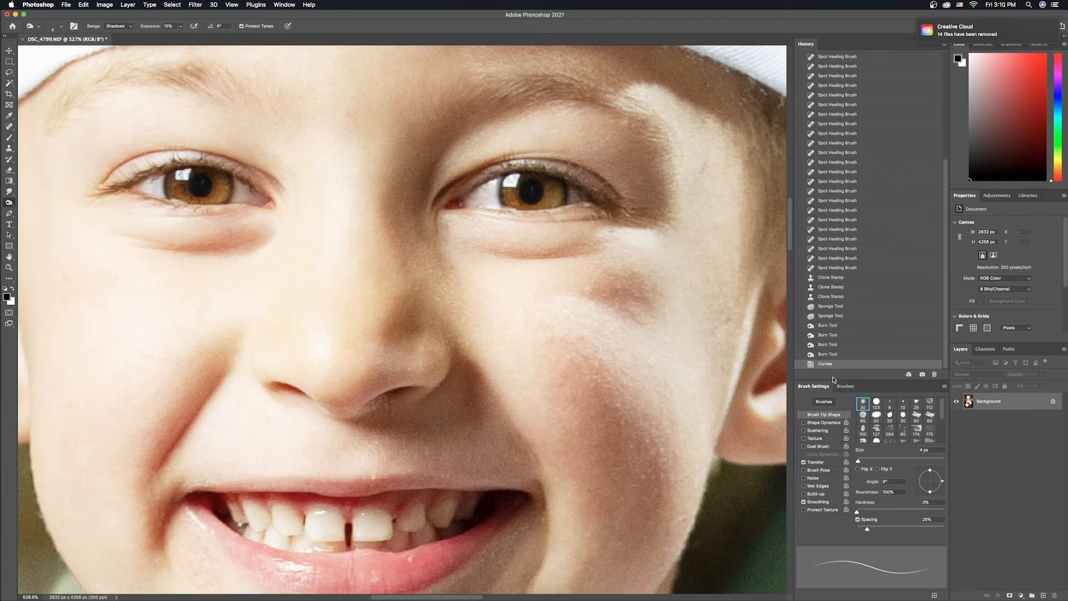
Return to the last Burn Tool history state and set the Curves state as the History Brush source.
{"action": "left_click", "coordinate": [827, 354]}
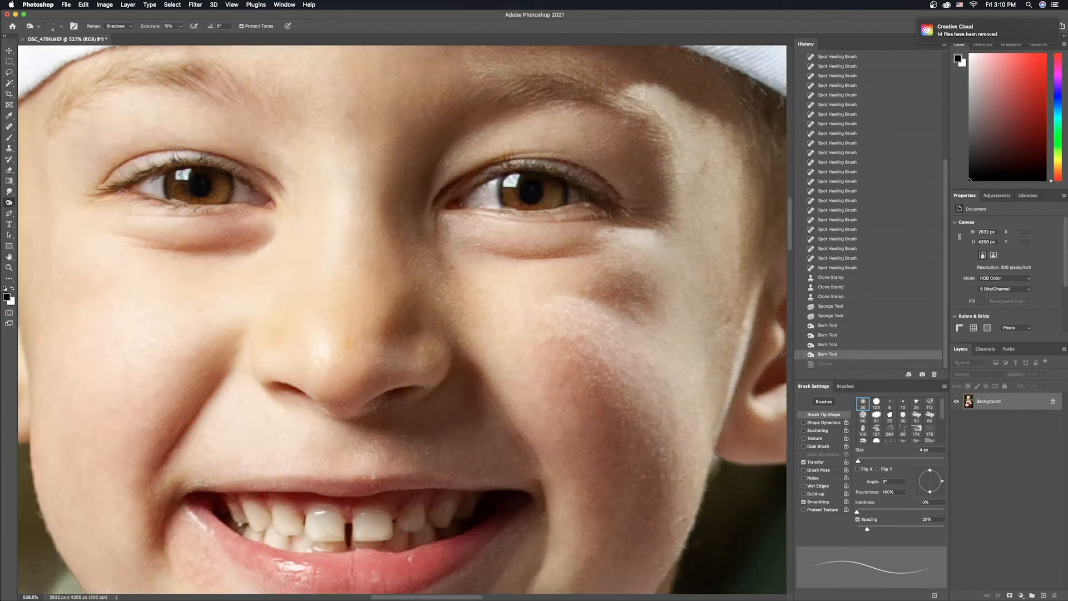
{"action": "left_click", "coordinate": [799, 363]}
{"action": "key", "text": "y"}
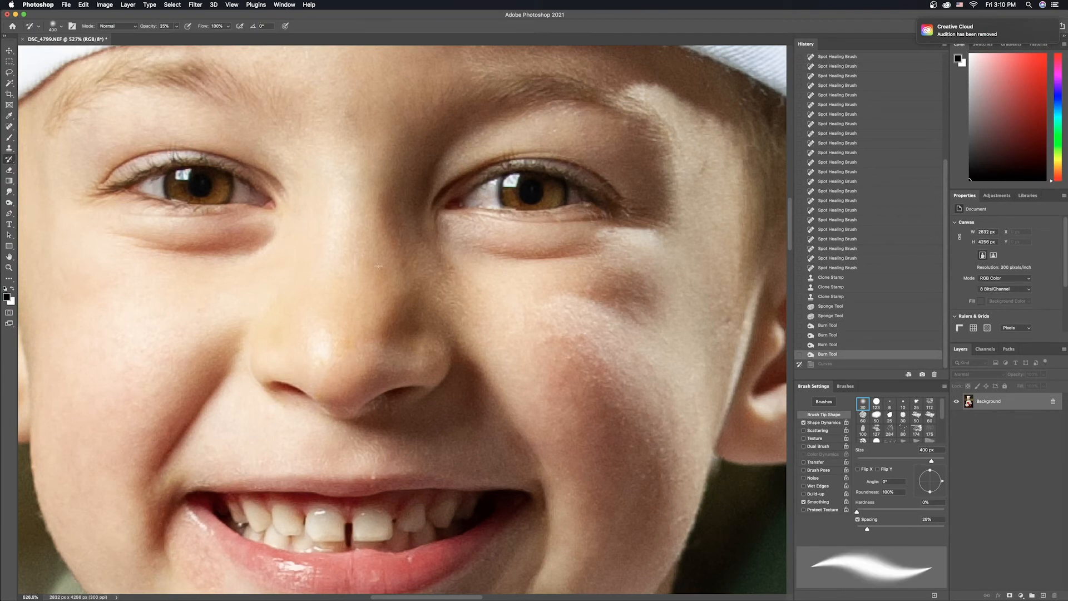
Lighten the shadows on the cheek and side of the nose using an 80 px History Brush at 25% opacity.
{"action": "key", "text": "bracketright"}
{"action": "key", "text": "bracketright"}
{"action": "key", "text": "bracketright"}
{"action": "key", "text": "bracketright"}
{"action": "key", "text": "bracketright"}
{"action": "key", "text": "bracketright"}
{"action": "key", "text": "bracketright"}
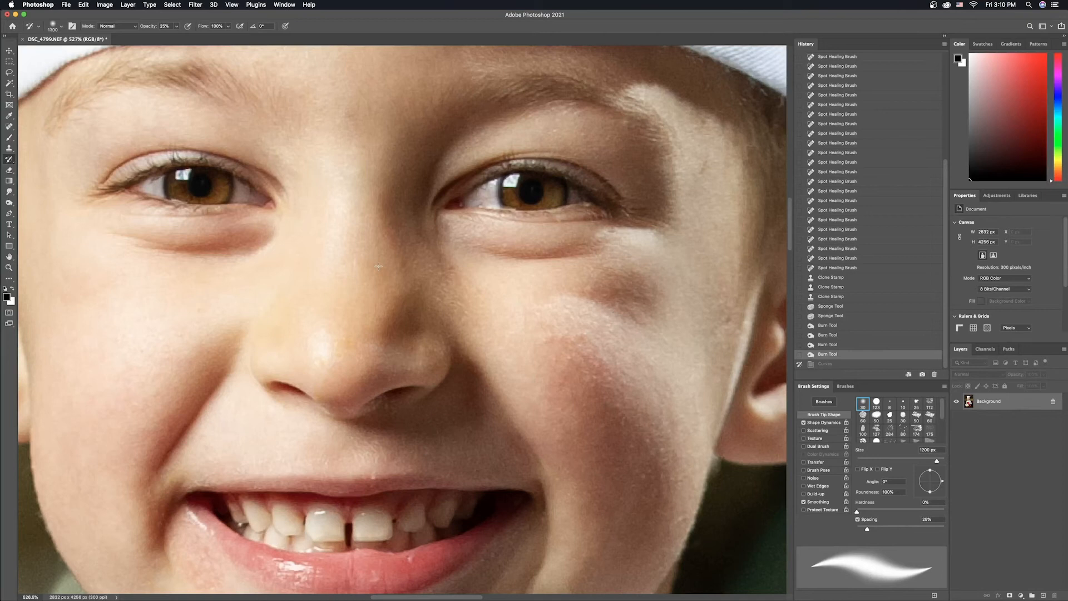
{"action": "key", "text": "bracketright"}
{"action": "key", "text": "bracketright"}
{"action": "key", "text": "bracketright"}
{"action": "key", "text": "bracketleft"}
{"action": "key", "text": "bracketleft"}
{"action": "key", "text": "bracketleft"}
{"action": "key", "text": "bracketleft"}
{"action": "key", "text": "bracketleft"}
{"action": "key", "text": "bracketleft"}
{"action": "key", "text": "bracketleft"}
{"action": "key", "text": "bracketleft"}
{"action": "key", "text": "bracketleft"}
{"action": "key", "text": "bracketleft"}
{"action": "key", "text": "bracketleft"}
{"action": "key", "text": "bracketleft"}
{"action": "key", "text": "bracketleft"}
{"action": "key", "text": "bracketleft"}
{"action": "key", "text": "bracketleft"}
{"action": "key", "text": "bracketleft"}
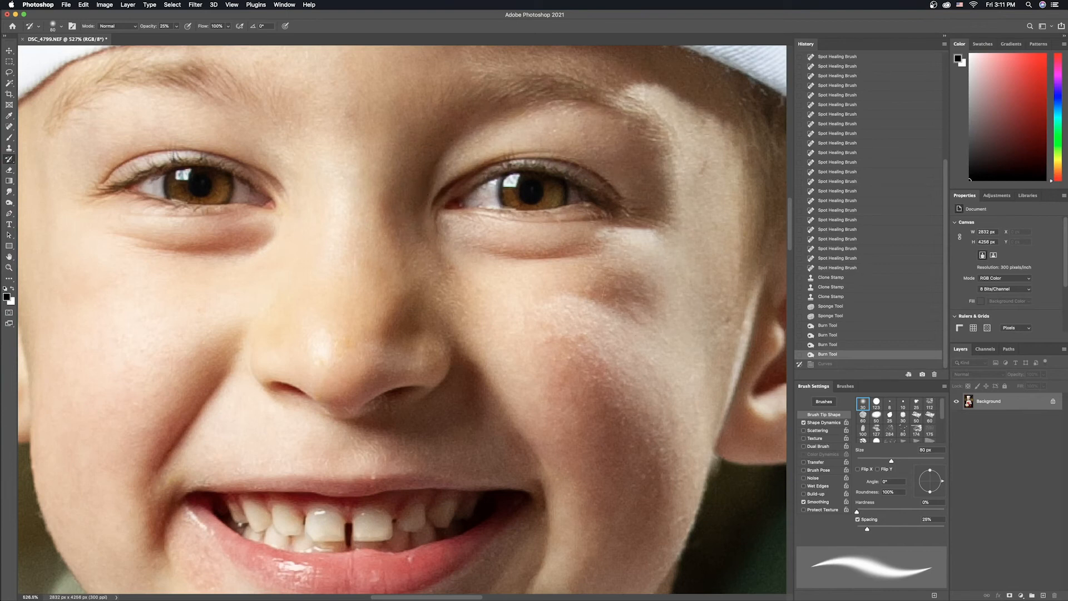
{"action": "left_click", "coordinate": [493, 451]}
{"action": "mouse_move", "coordinate": [594, 445]}
{"action": "left_mouse_down"}
{"action": "mouse_move", "coordinate": [610, 503]}
{"action": "mouse_move", "coordinate": [636, 468]}
{"action": "left_mouse_up"}
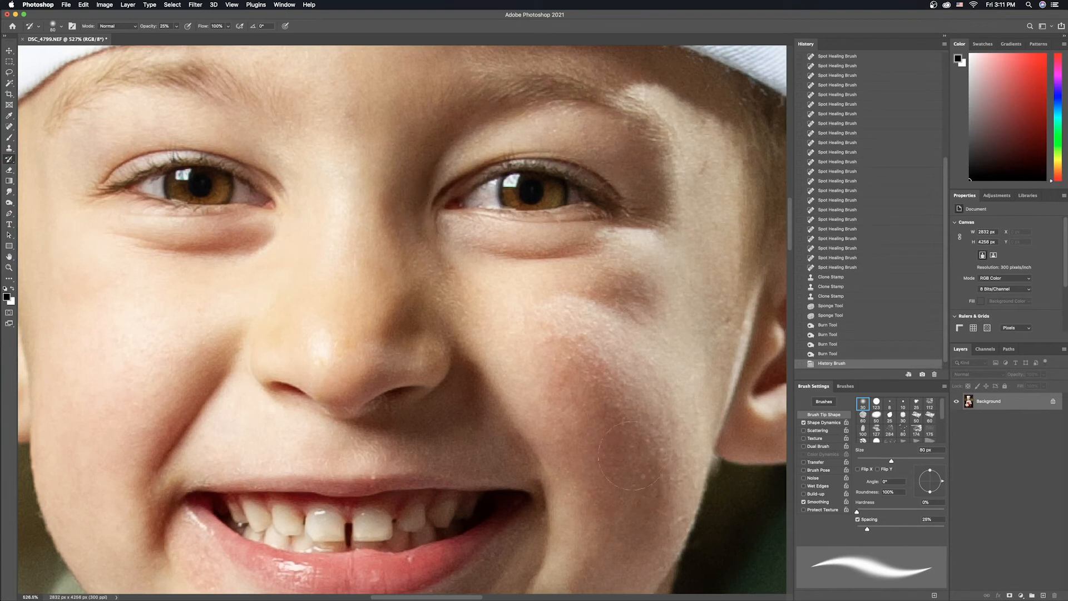
{"action": "left_click_drag", "start_coordinate": [455, 326], "coordinate": [412, 296]}
{"action": "left_click_drag", "start_coordinate": [396, 199], "coordinate": [422, 270]}
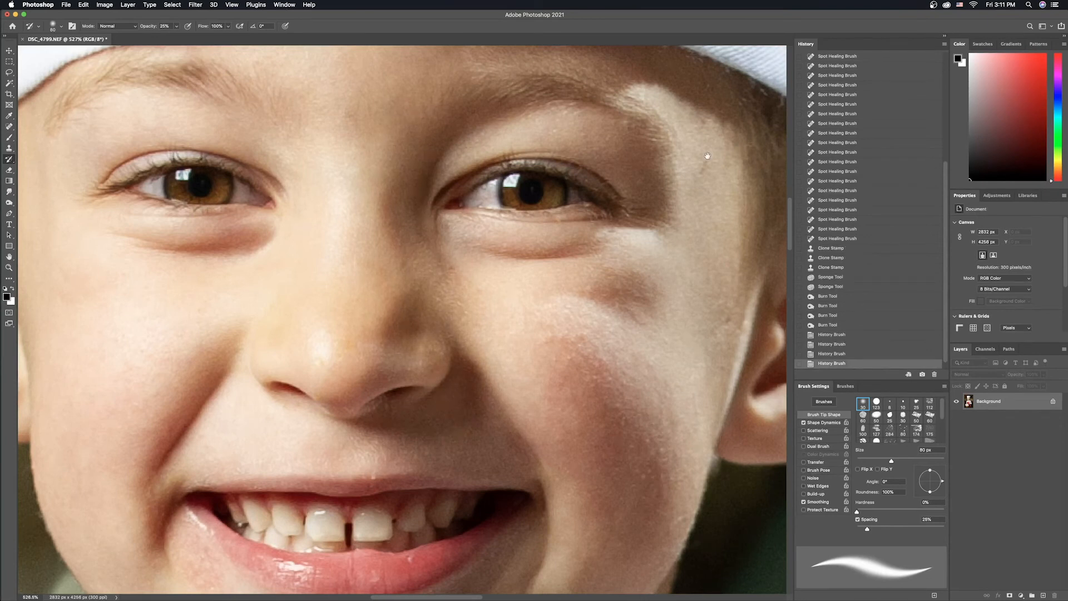
Lighten the shaded temple beneath the hat and the inside of the ear on the picture's right with the History Brush.
{"action": "left_click_drag", "start_coordinate": [522, 152], "coordinate": [269, 170]}
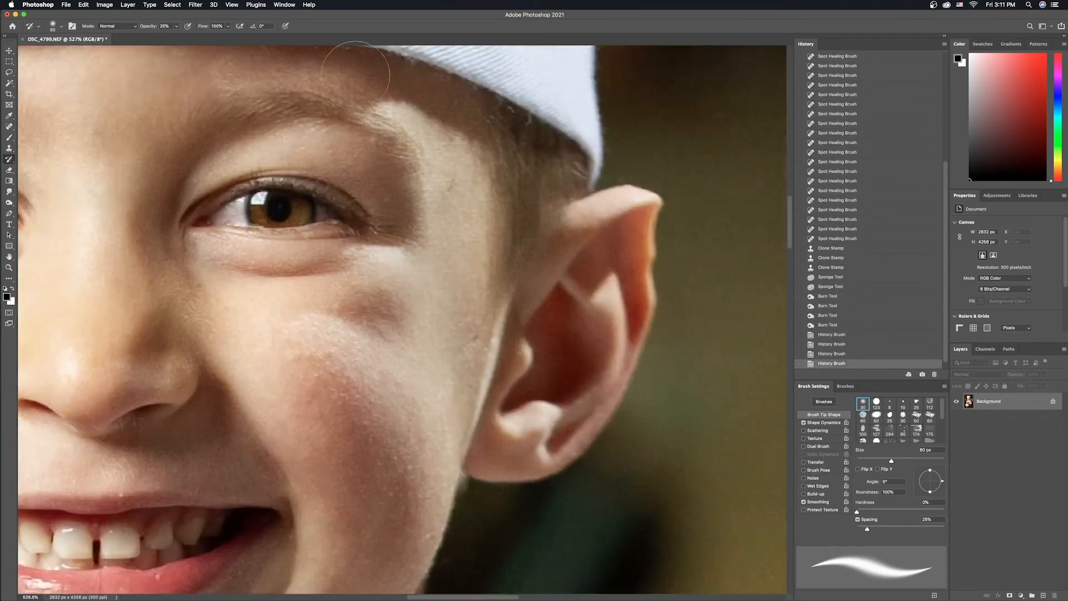
{"action": "mouse_move", "coordinate": [487, 134]}
{"action": "left_mouse_down"}
{"action": "mouse_move", "coordinate": [534, 233]}
{"action": "mouse_move", "coordinate": [556, 184]}
{"action": "left_mouse_up"}
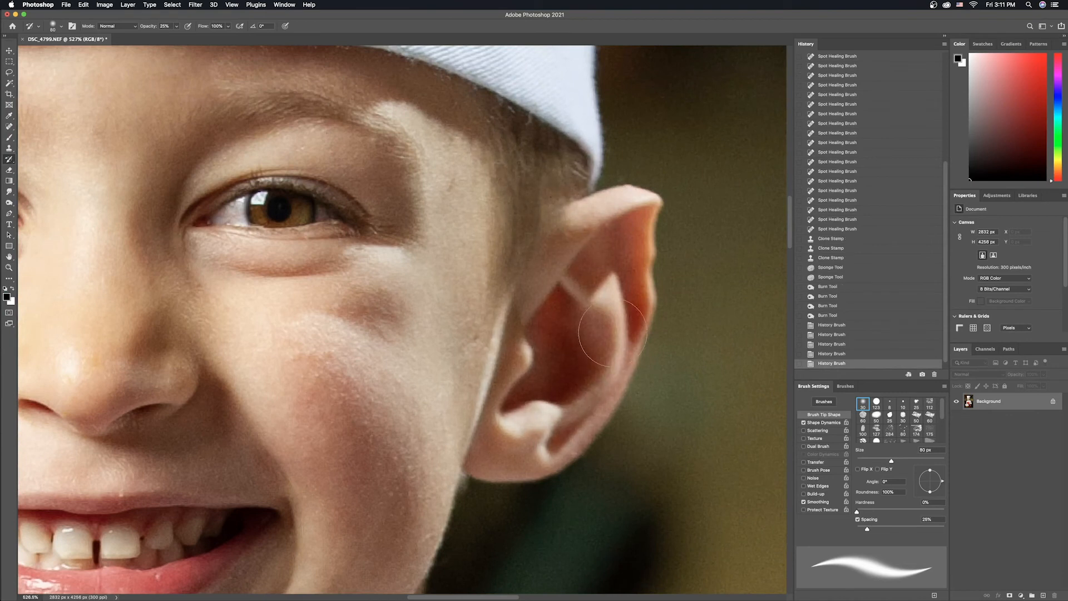
{"action": "left_click", "coordinate": [540, 351]}
Lighten the shadow beneath and beside the nostril with the History Brush.
{"action": "scroll", "coordinate": [556, 278], "scroll_direction": "down", "scroll_amount": 5}
{"action": "scroll", "coordinate": [556, 278], "scroll_direction": "left", "scroll_amount": 8}
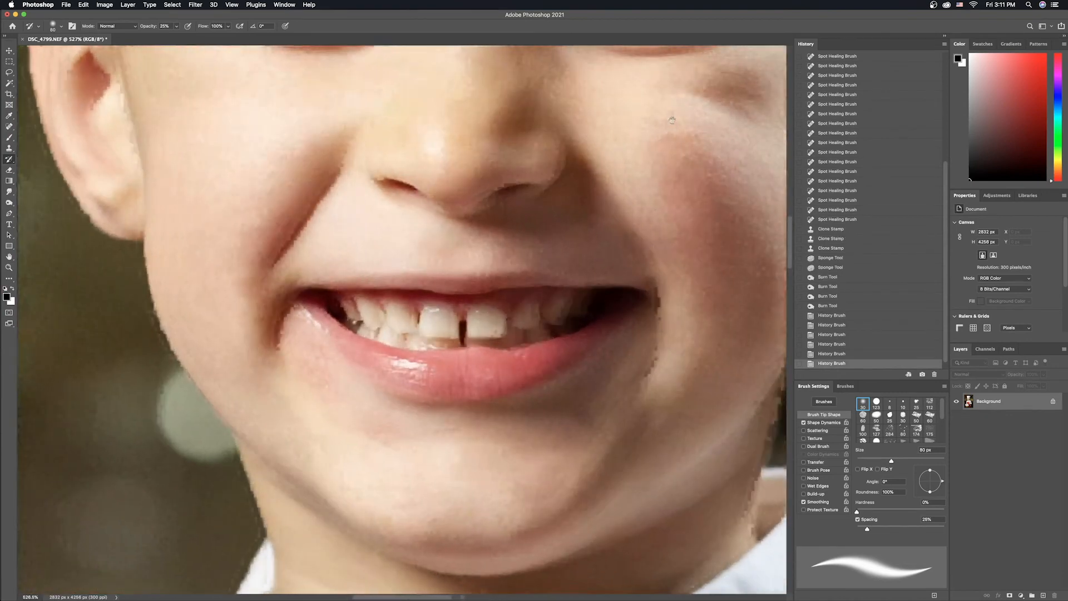
{"action": "mouse_move", "coordinate": [520, 212]}
{"action": "left_mouse_down"}
{"action": "mouse_move", "coordinate": [614, 235]}
{"action": "mouse_move", "coordinate": [628, 269]}
{"action": "mouse_move", "coordinate": [553, 187]}
{"action": "left_mouse_up"}
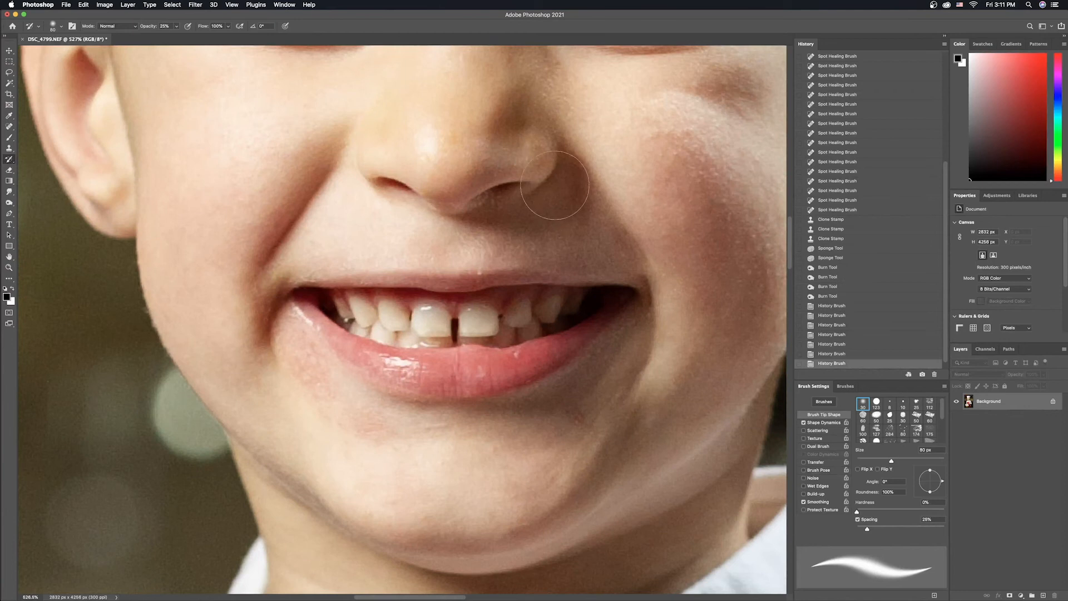
Lighten the shadows along the cheek and jaw on the picture's right and below the lower lip with the History Brush.
{"action": "left_click_drag", "start_coordinate": [701, 328], "coordinate": [639, 445]}
{"action": "left_click_drag", "start_coordinate": [606, 389], "coordinate": [578, 489]}
{"action": "mouse_move", "coordinate": [578, 355]}
{"action": "left_mouse_down"}
{"action": "mouse_move", "coordinate": [489, 422]}
{"action": "mouse_move", "coordinate": [419, 408]}
{"action": "left_mouse_up"}
Lighten the smile crease and the surrounding cheek on the picture's left with the History Brush.
{"action": "scroll", "coordinate": [416, 465], "scroll_direction": "up", "scroll_amount": 2}
{"action": "scroll", "coordinate": [416, 464], "scroll_direction": "left", "scroll_amount": 6}
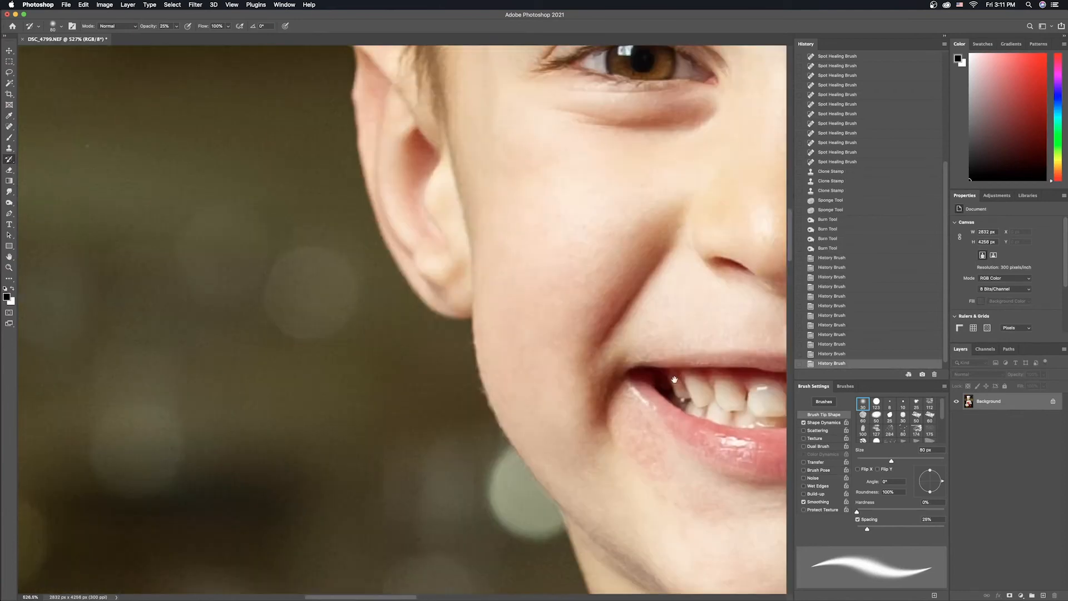
{"action": "left_click_drag", "start_coordinate": [614, 408], "coordinate": [619, 356]}
{"action": "left_click_drag", "start_coordinate": [623, 290], "coordinate": [631, 266]}
{"action": "left_click", "coordinate": [645, 245]}
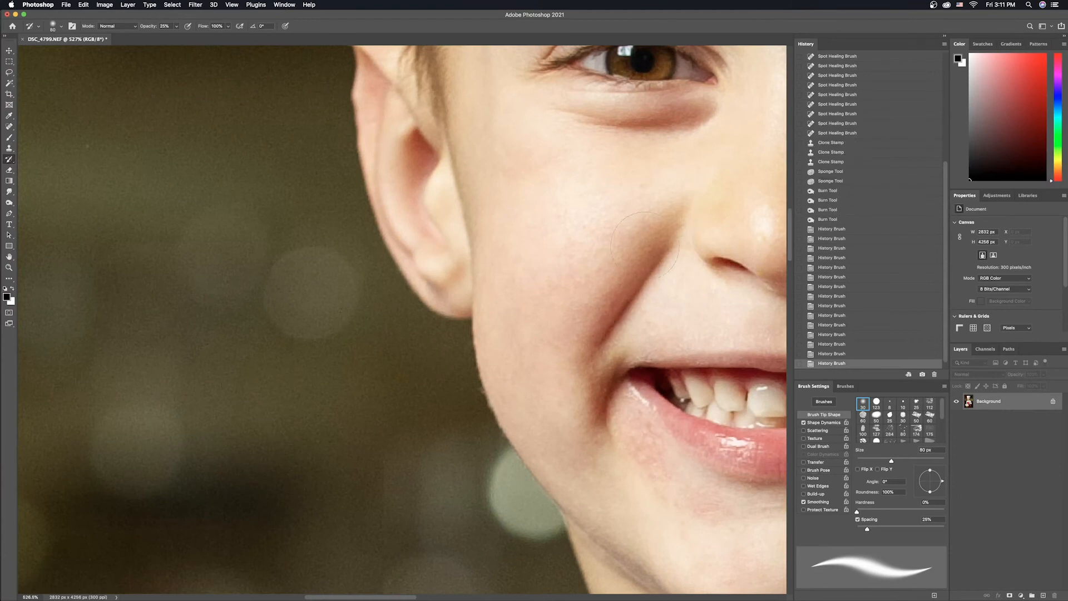
{"action": "left_click_drag", "start_coordinate": [605, 194], "coordinate": [500, 408]}
{"action": "left_click", "coordinate": [589, 328]}
{"action": "left_click", "coordinate": [591, 330]}
Lighten the under-eye area and upper cheek on the picture's right with the History Brush.
{"action": "scroll", "coordinate": [500, 325], "scroll_direction": "right", "scroll_amount": 8}
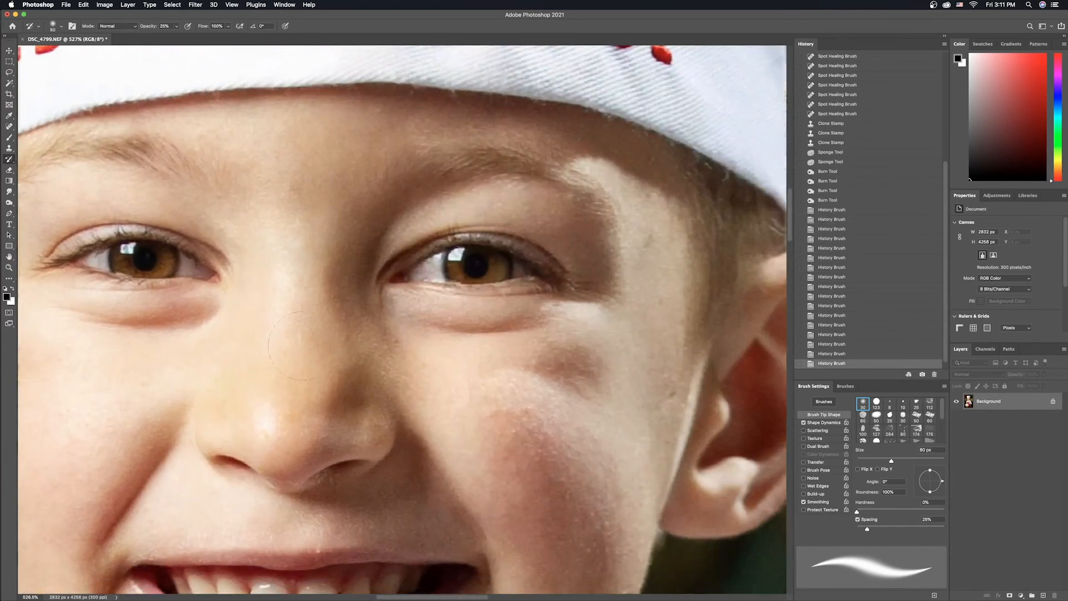
{"action": "left_click_drag", "start_coordinate": [415, 319], "coordinate": [537, 337]}
{"action": "left_click", "coordinate": [481, 347]}
{"action": "left_click", "coordinate": [492, 403]}
{"action": "left_click", "coordinate": [500, 456]}
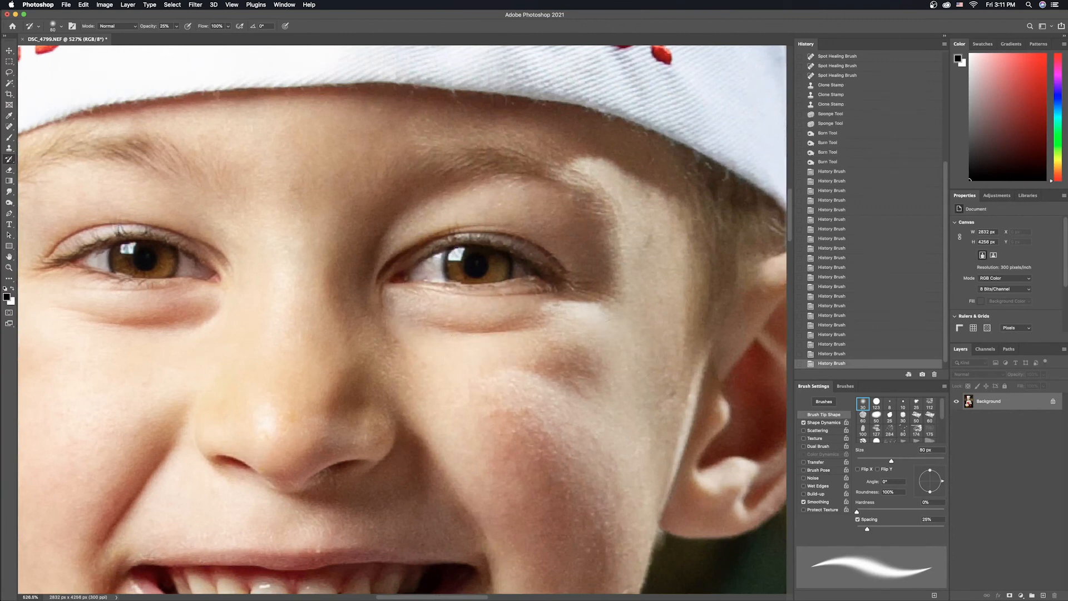
Soften the crease under the eye on the picture's left using a 40 px Clone Stamp at 10% opacity, sampling the cheek below.
{"action": "left_click_drag", "start_coordinate": [334, 278], "coordinate": [520, 283]}
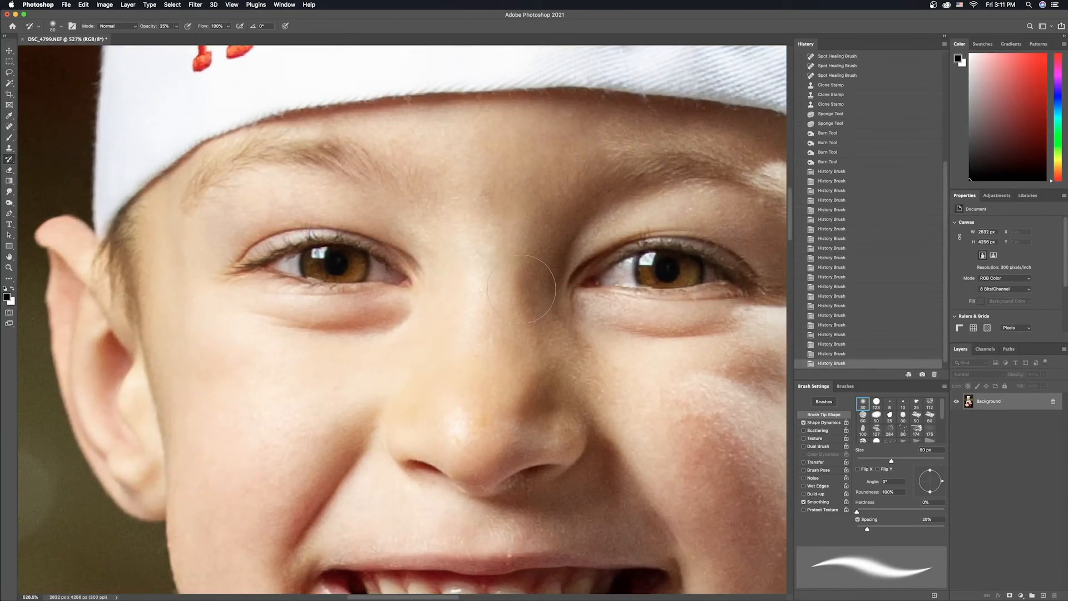
{"action": "left_click", "coordinate": [9, 203]}
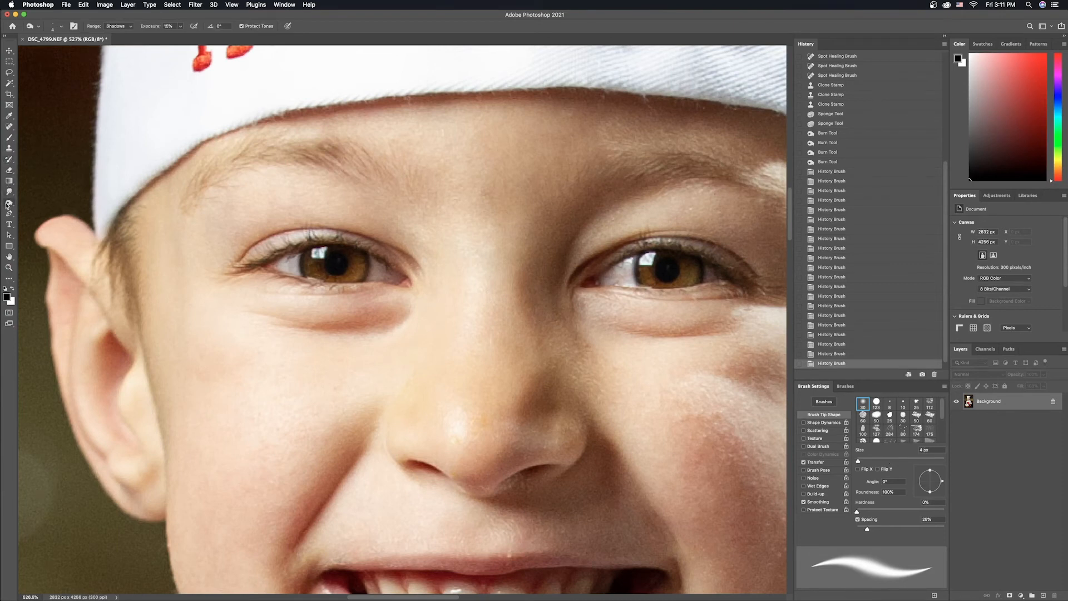
{"action": "left_click", "coordinate": [9, 148]}
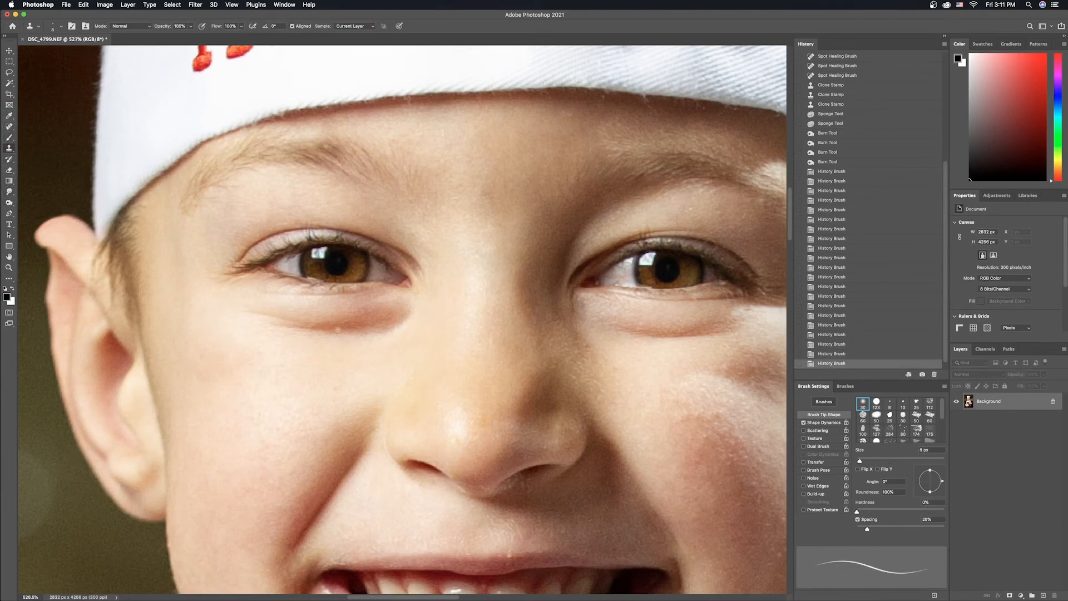
{"action": "key", "text": "bracketright"}
{"action": "key", "text": "bracketright"}
{"action": "key", "text": "bracketright"}
{"action": "key", "text": "bracketright"}
{"action": "key", "text": "bracketright"}
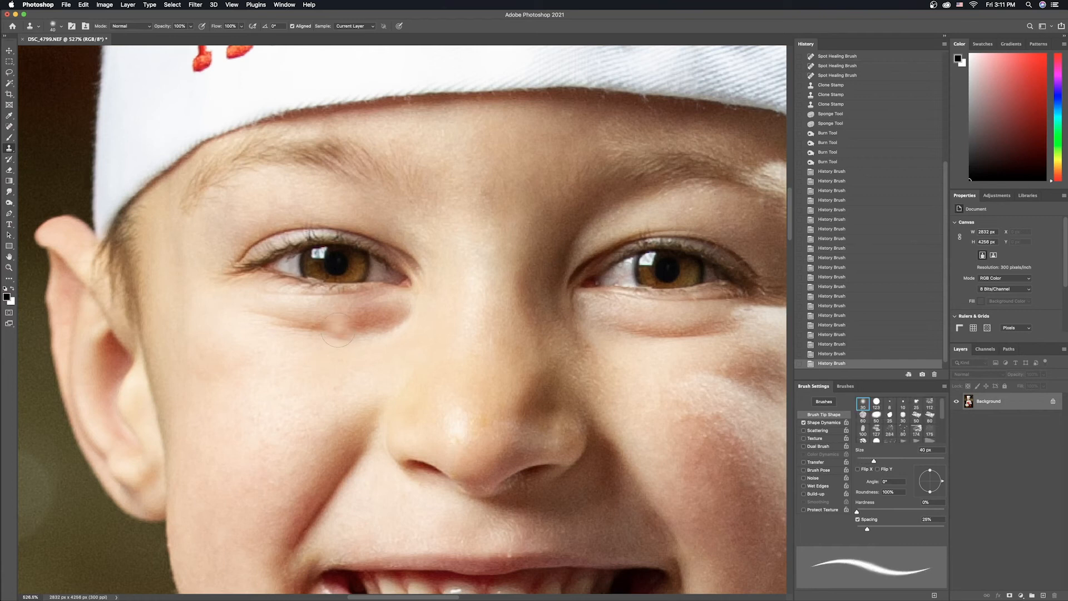
{"action": "left_click", "coordinate": [181, 26]}
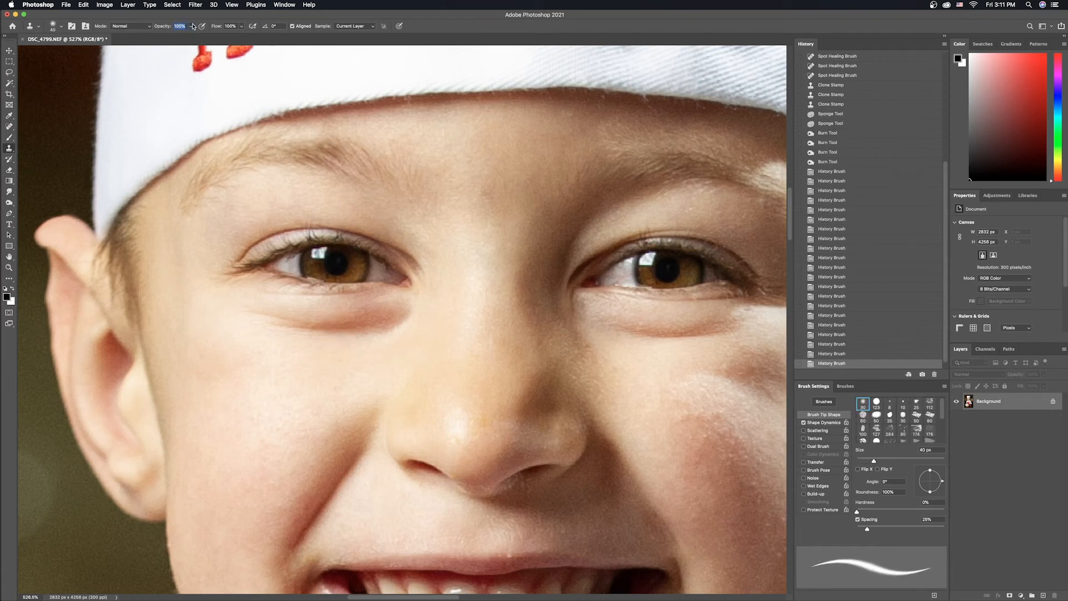
{"action": "type", "text": "10"}
{"action": "left_click", "coordinate": [349, 357], "text": "alt"}
{"action": "left_click_drag", "start_coordinate": [371, 321], "coordinate": [328, 324]}
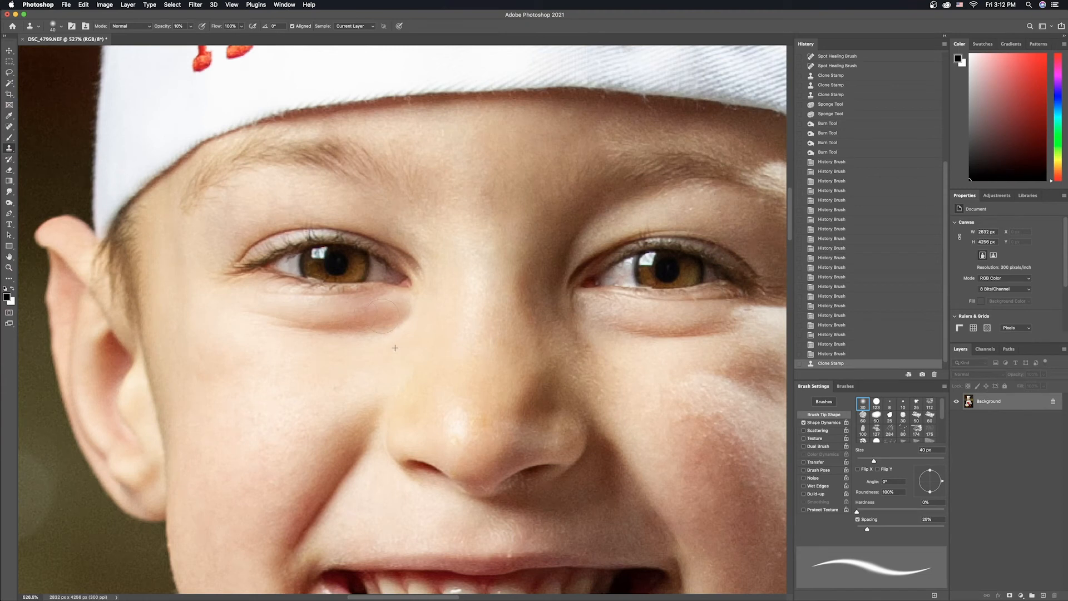
{"action": "left_click_drag", "start_coordinate": [253, 327], "coordinate": [261, 328]}
Soften the crease under the eye on the picture's right with the Clone Stamp, sampling the lighter skin beneath it.
{"action": "mouse_move", "coordinate": [375, 318]}
{"action": "left_mouse_down"}
{"action": "mouse_move", "coordinate": [355, 324]}
{"action": "mouse_move", "coordinate": [406, 321]}
{"action": "mouse_move", "coordinate": [69, 304]}
{"action": "left_mouse_up"}
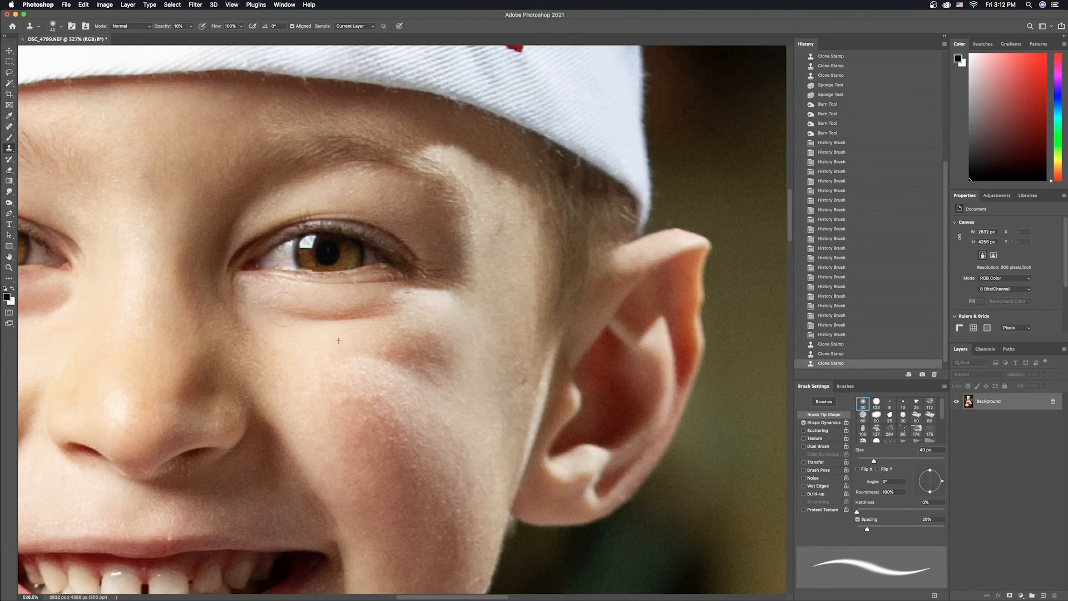
{"action": "left_click_drag", "start_coordinate": [306, 317], "coordinate": [289, 313]}
{"action": "left_click", "coordinate": [302, 339], "text": "alt"}
{"action": "mouse_move", "coordinate": [297, 311]}
{"action": "left_mouse_down"}
{"action": "mouse_move", "coordinate": [353, 309]}
{"action": "mouse_move", "coordinate": [284, 307]}
{"action": "mouse_move", "coordinate": [342, 315]}
{"action": "mouse_move", "coordinate": [325, 327]}
{"action": "mouse_move", "coordinate": [315, 326]}
{"action": "mouse_move", "coordinate": [389, 307]}
{"action": "mouse_move", "coordinate": [326, 316]}
{"action": "mouse_move", "coordinate": [366, 333]}
{"action": "mouse_move", "coordinate": [328, 340]}
{"action": "mouse_move", "coordinate": [309, 313]}
{"action": "left_mouse_up"}
{"action": "left_click", "coordinate": [376, 305]}
{"action": "left_click", "coordinate": [329, 337], "text": "alt"}
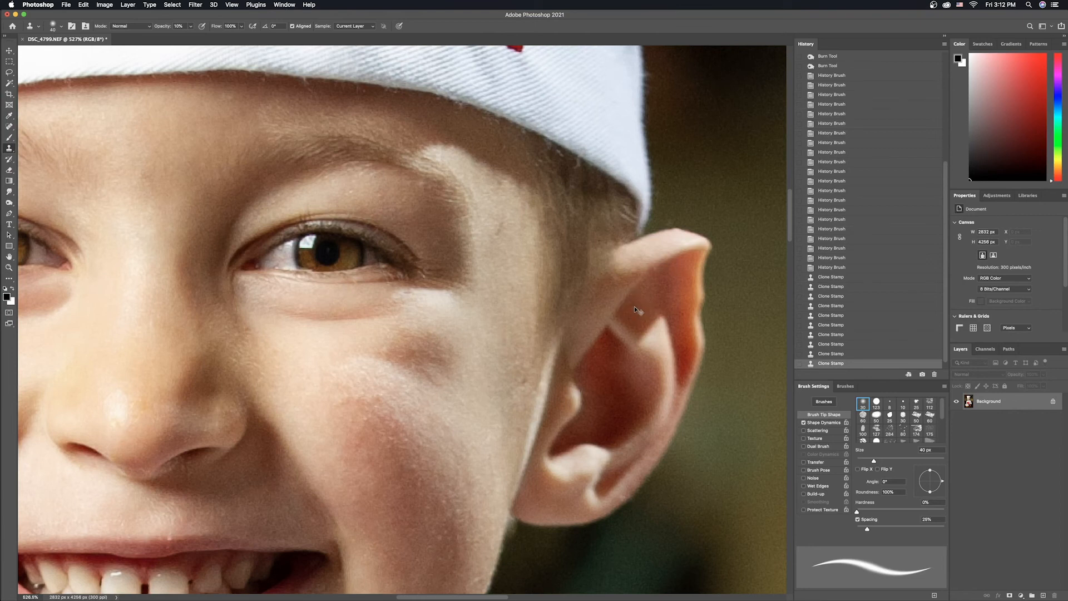
Compare the face at 100% before and after the under-eye cloning using the last History Brush and Clone Stamp history states.
{"action": "key", "text": "super+0"}
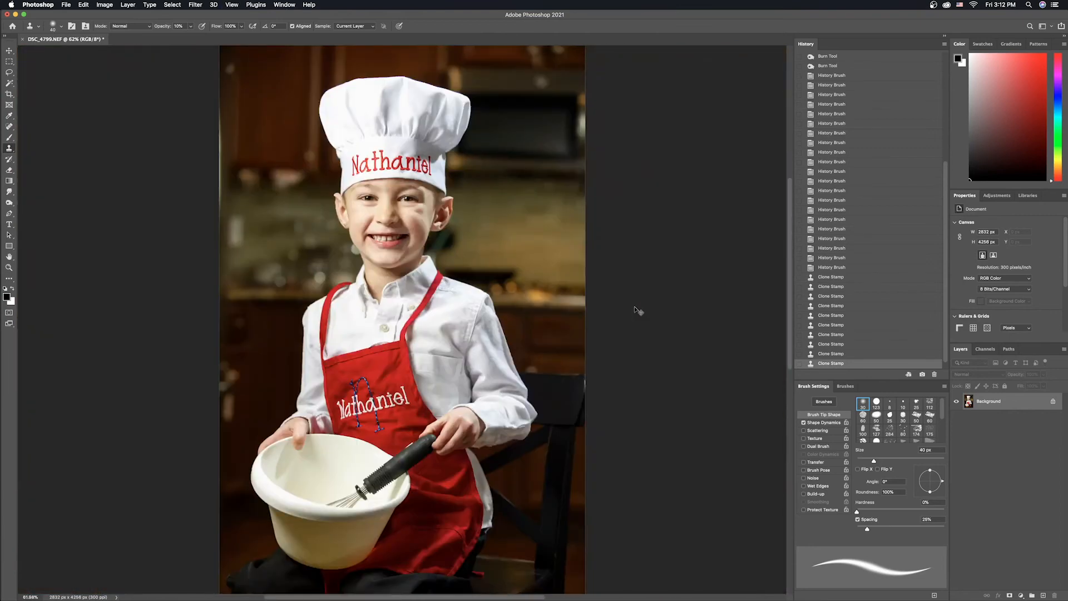
{"action": "key", "text": "super+1"}
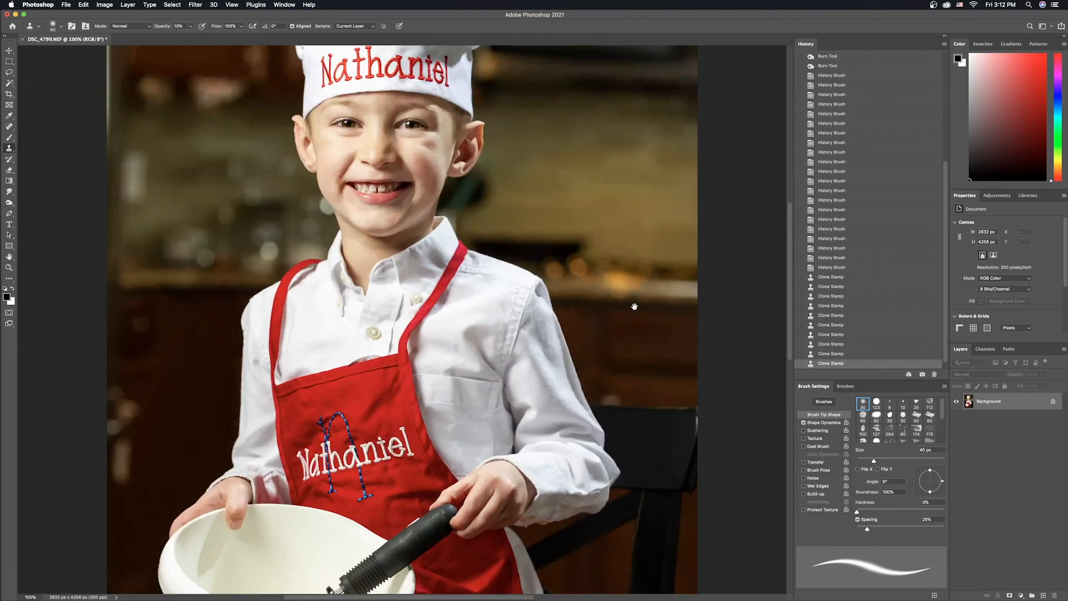
{"action": "left_click_drag", "start_coordinate": [516, 231], "coordinate": [519, 290]}
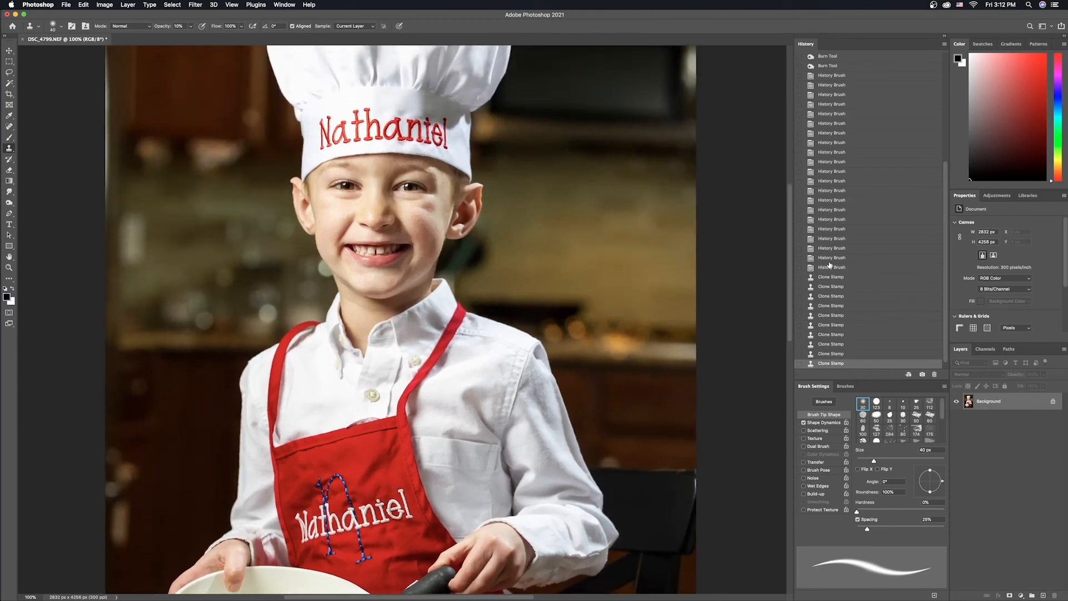
{"action": "left_click", "coordinate": [811, 271]}
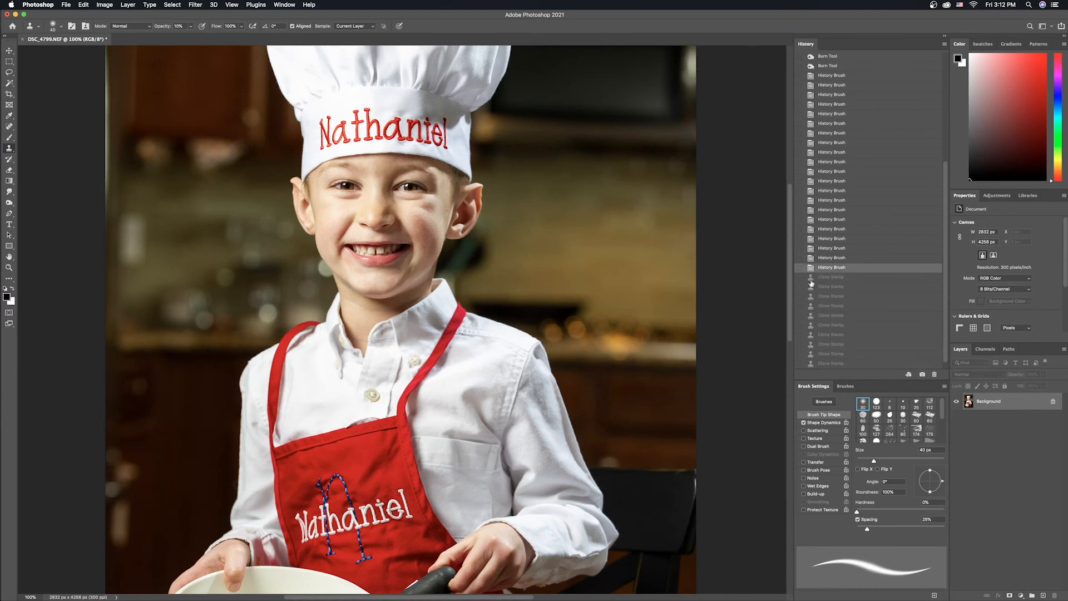
{"action": "left_click", "coordinate": [833, 364]}
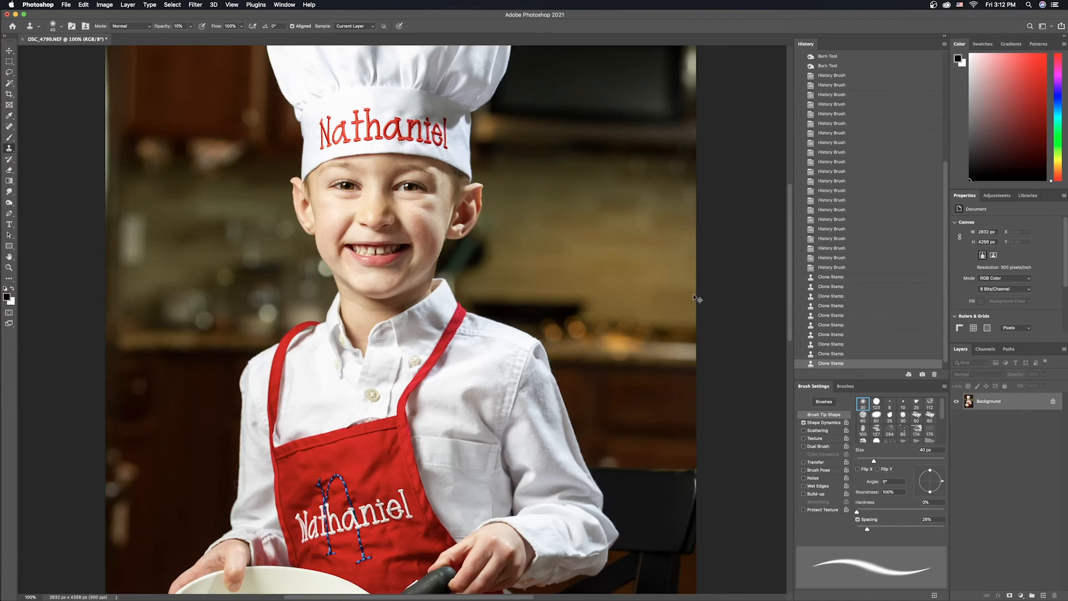
{"action": "key", "text": "super+plus"}
{"action": "left_click_drag", "start_coordinate": [474, 168], "coordinate": [512, 386]}
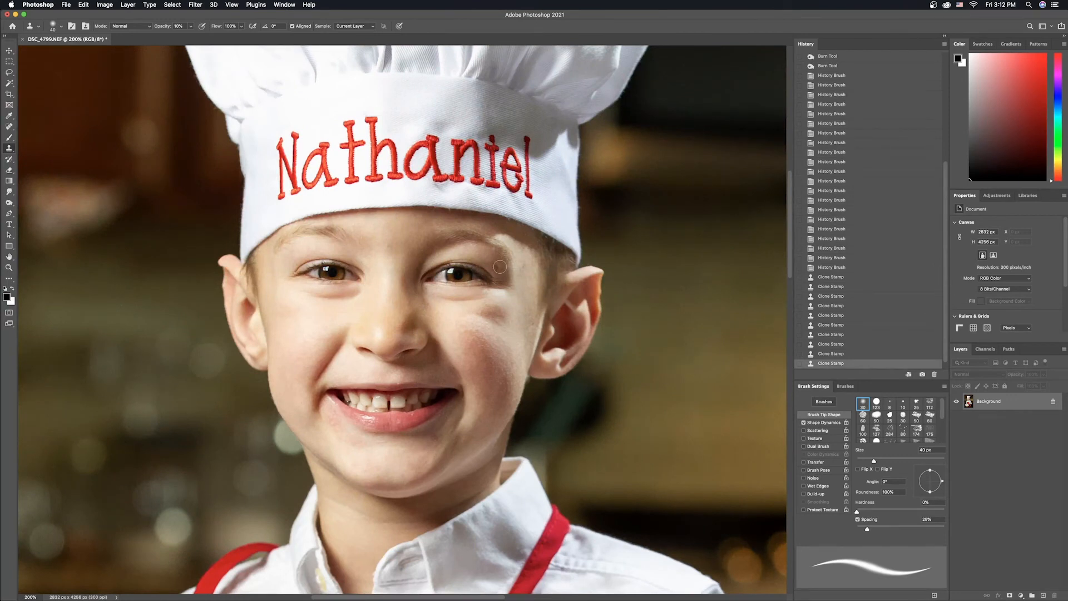
{"action": "left_click", "coordinate": [644, 371]}
{"action": "key", "text": "super+z"}
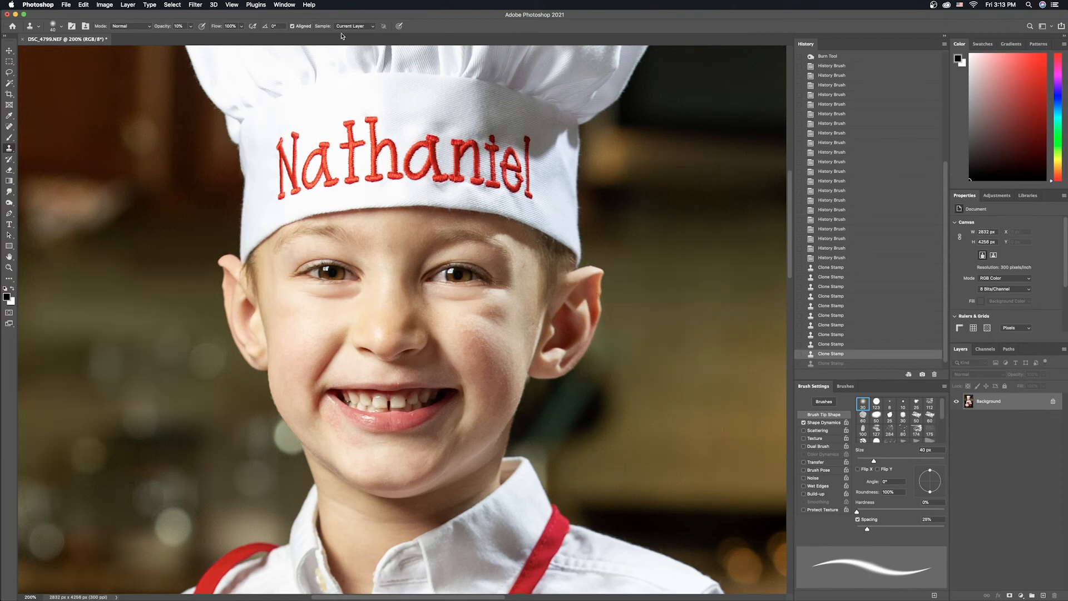
Enable the Skin Smoothing neural filter, set its smoothness to 15, and compare the face with and without the filter.
{"action": "left_click", "coordinate": [196, 5]}
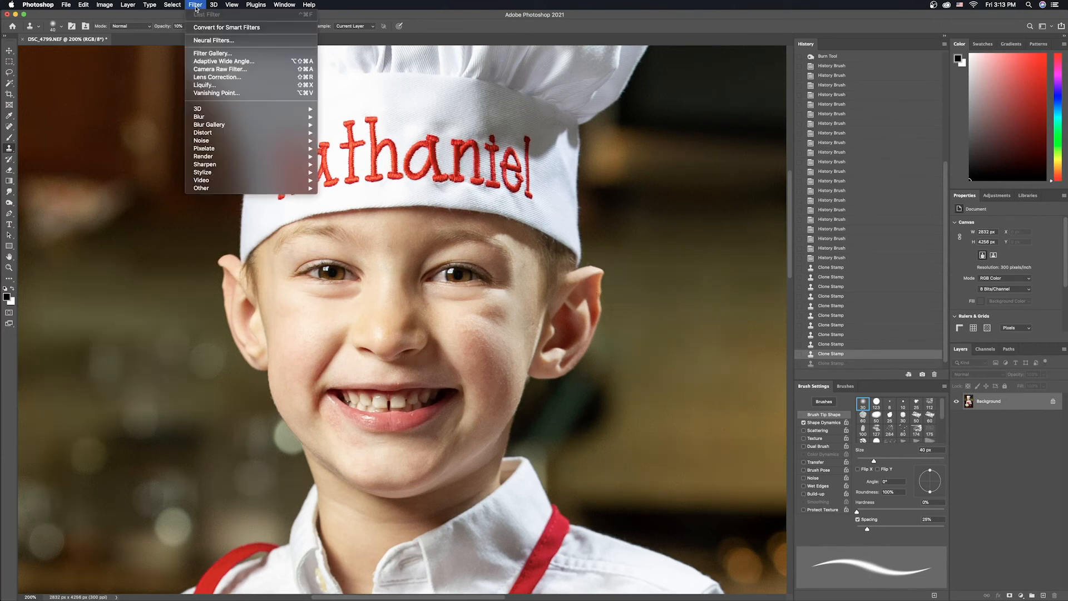
{"action": "left_click", "coordinate": [218, 42]}
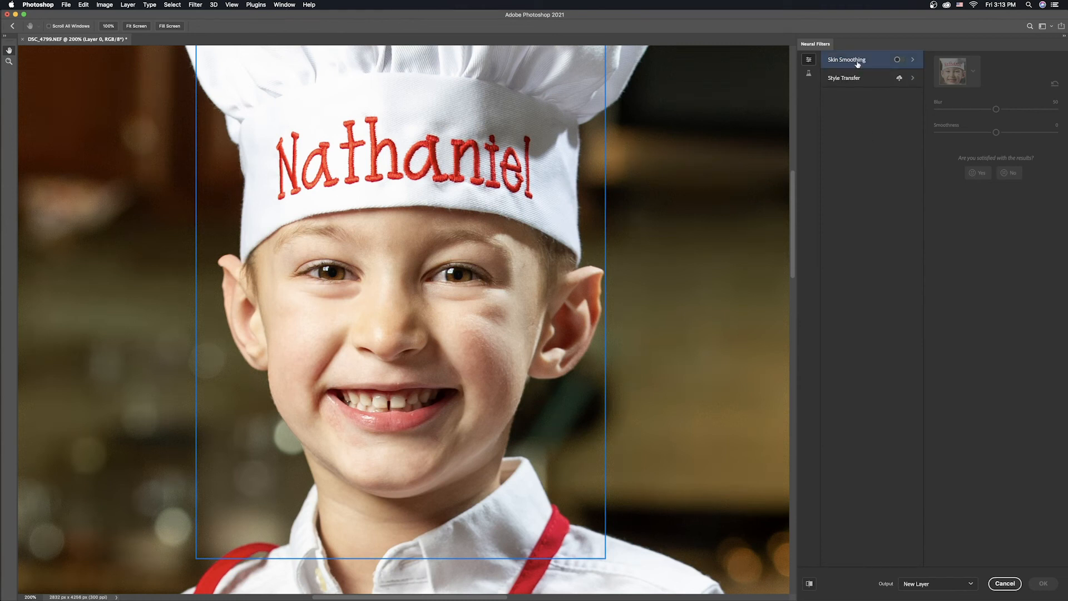
{"action": "left_click", "coordinate": [897, 61]}
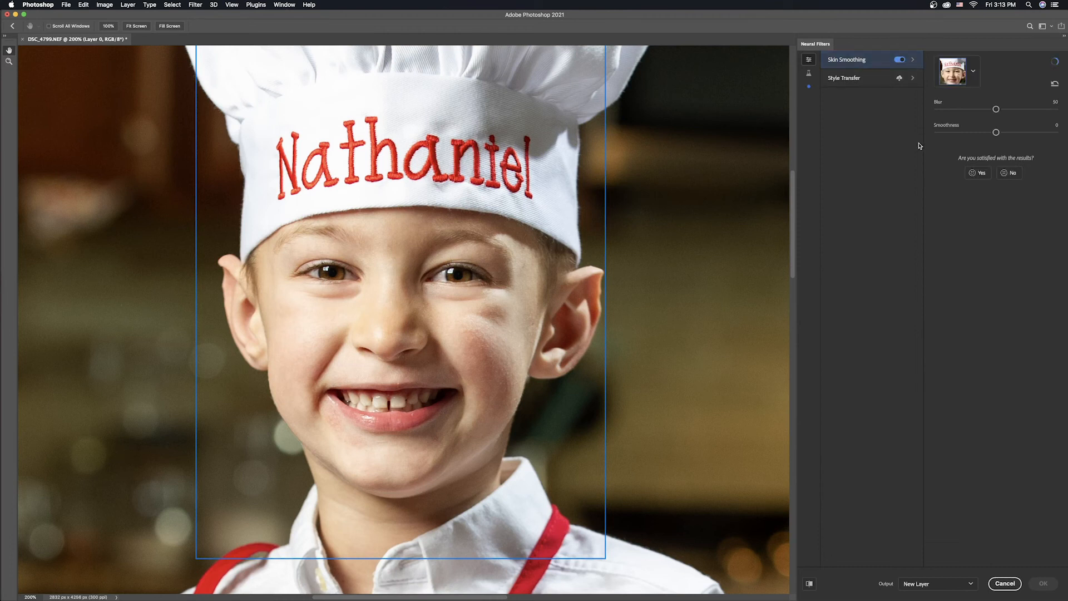
{"action": "left_click_drag", "start_coordinate": [995, 133], "coordinate": [1014, 135]}
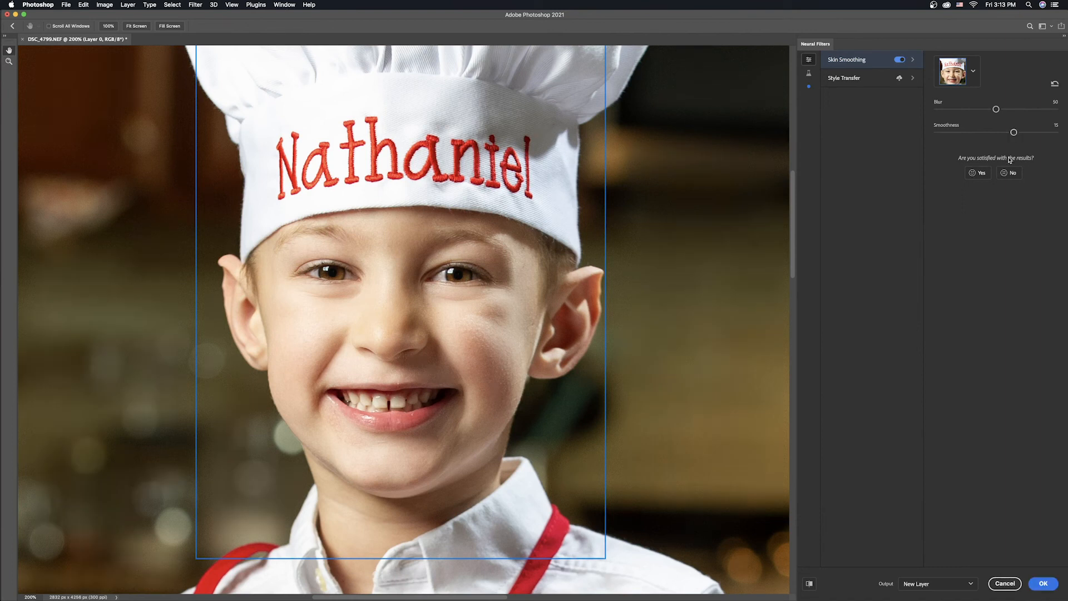
{"action": "left_click", "coordinate": [900, 59]}
{"action": "left_click", "coordinate": [900, 60]}
Set the Skin Smoothing smoothness to 7, compare the face with and without it, and apply the filter as a new layer.
{"action": "left_click_drag", "start_coordinate": [1013, 133], "coordinate": [1004, 133]}
{"action": "left_click", "coordinate": [900, 60]}
{"action": "left_click", "coordinate": [900, 61]}
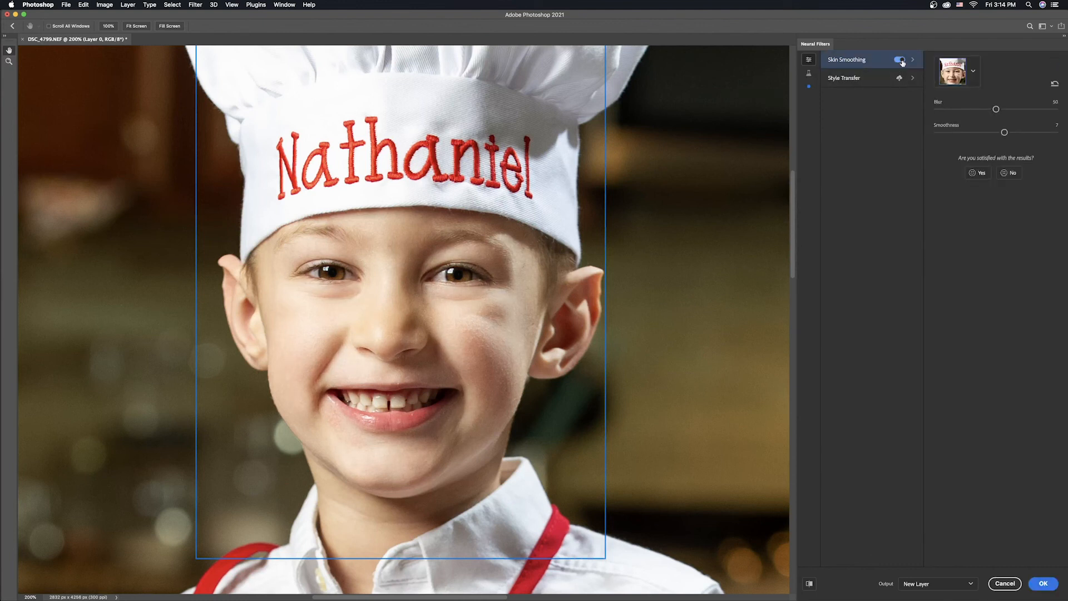
{"action": "left_click", "coordinate": [900, 60]}
{"action": "left_click", "coordinate": [900, 60]}
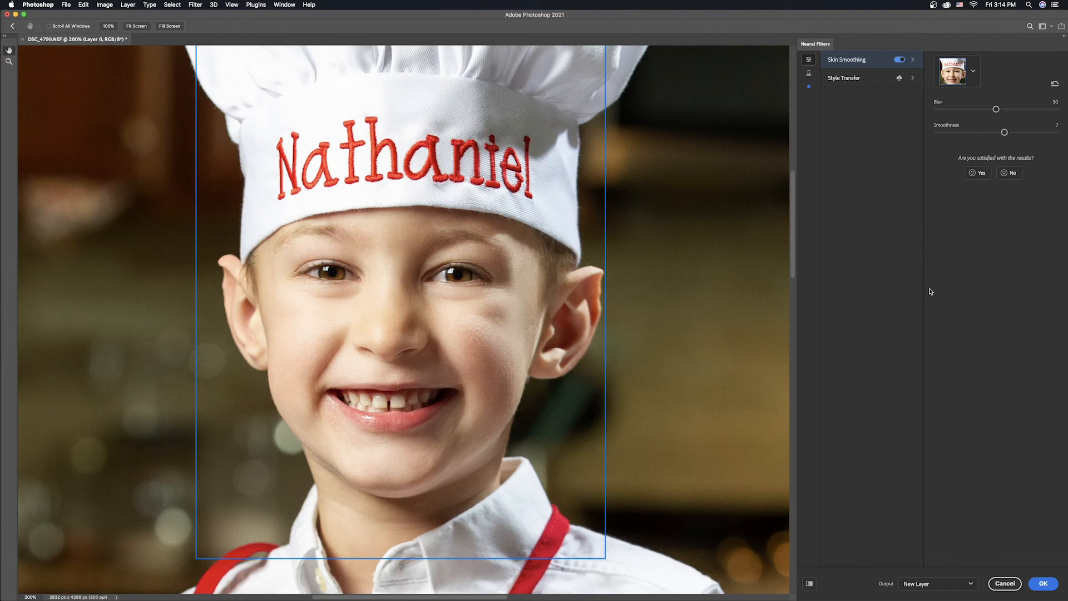
{"action": "left_click", "coordinate": [1045, 585]}
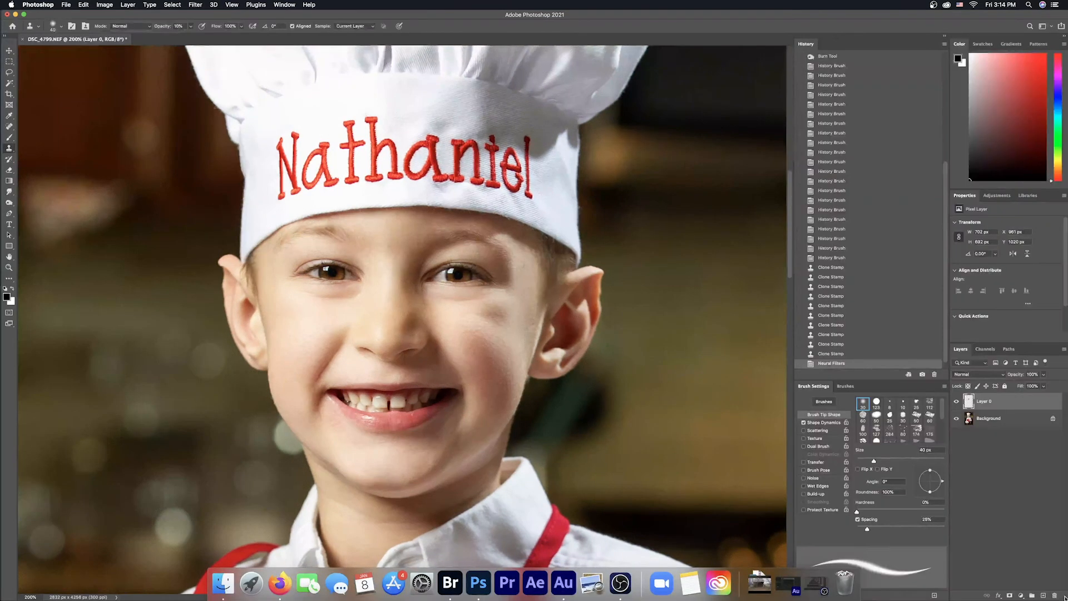
Inspect the skin-smoothing layer without the Background, restore the Background, and set the smoothing layer's opacity to 82%.
{"action": "left_click", "coordinate": [956, 420]}
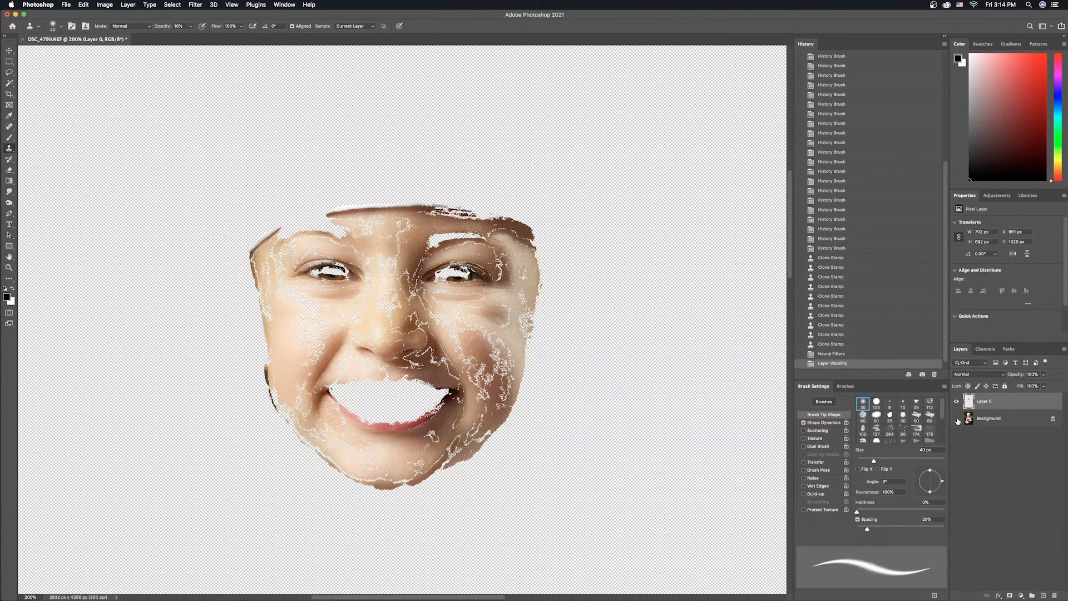
{"action": "left_click", "coordinate": [957, 421]}
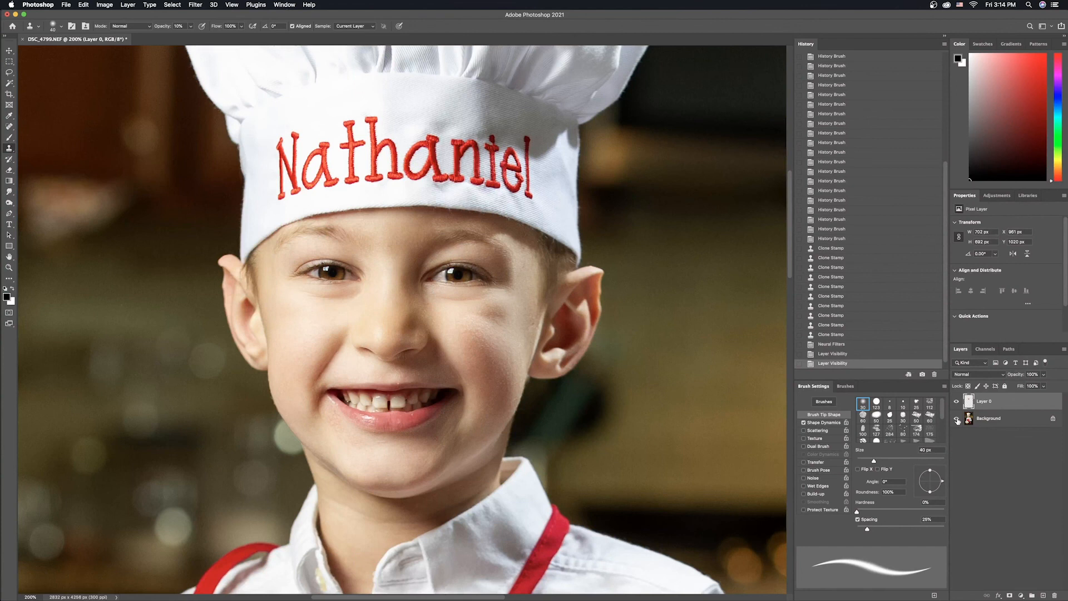
{"action": "left_click", "coordinate": [1043, 375]}
{"action": "left_click_drag", "start_coordinate": [1042, 386], "coordinate": [1029, 386]}
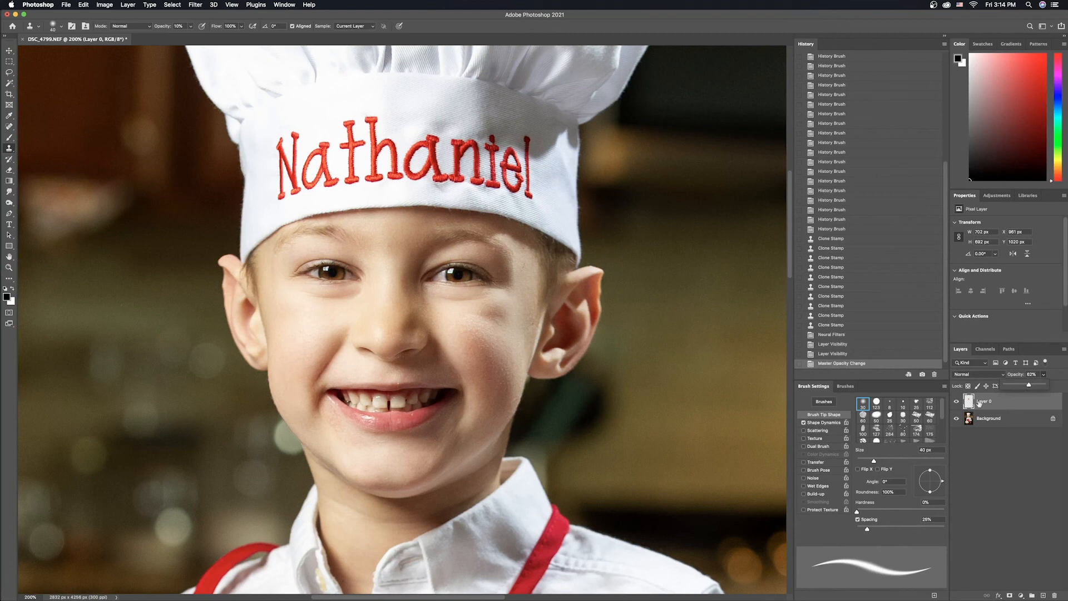
Compare the face with and without the skin-smoothing layer by switching its visibility off and on.
{"action": "left_click", "coordinate": [957, 402]}
{"action": "left_click", "coordinate": [957, 402]}
{"action": "left_click", "coordinate": [957, 402]}
{"action": "left_click", "coordinate": [956, 402]}
{"action": "left_click", "coordinate": [957, 402]}
{"action": "left_click", "coordinate": [957, 402]}
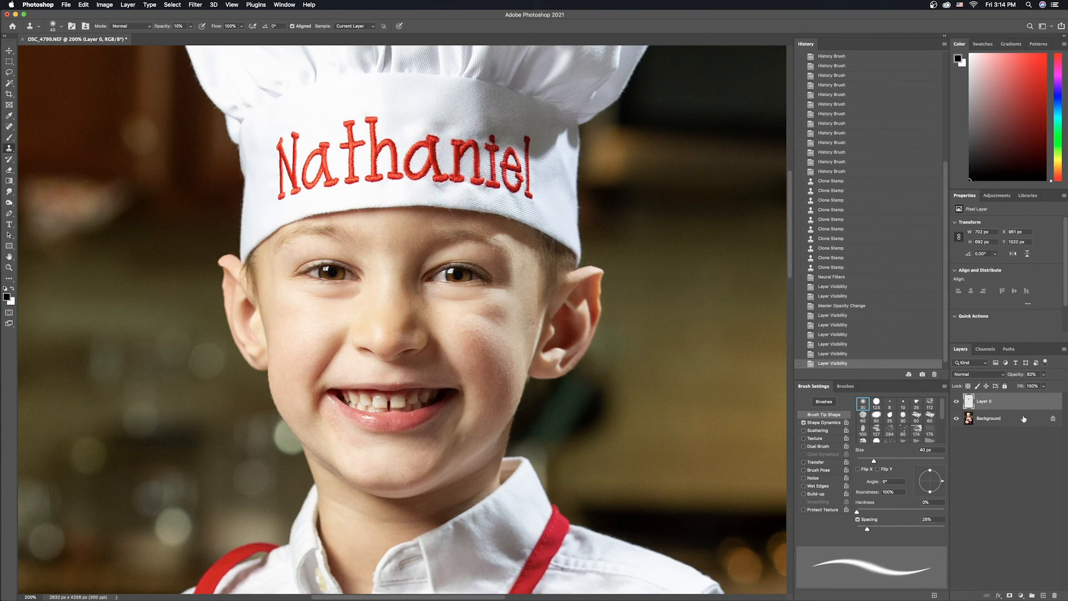
Crop the photo more tightly around the boy, trimming all four edges and cutting through the lower part of the bowl.
{"action": "key", "text": "super+0"}
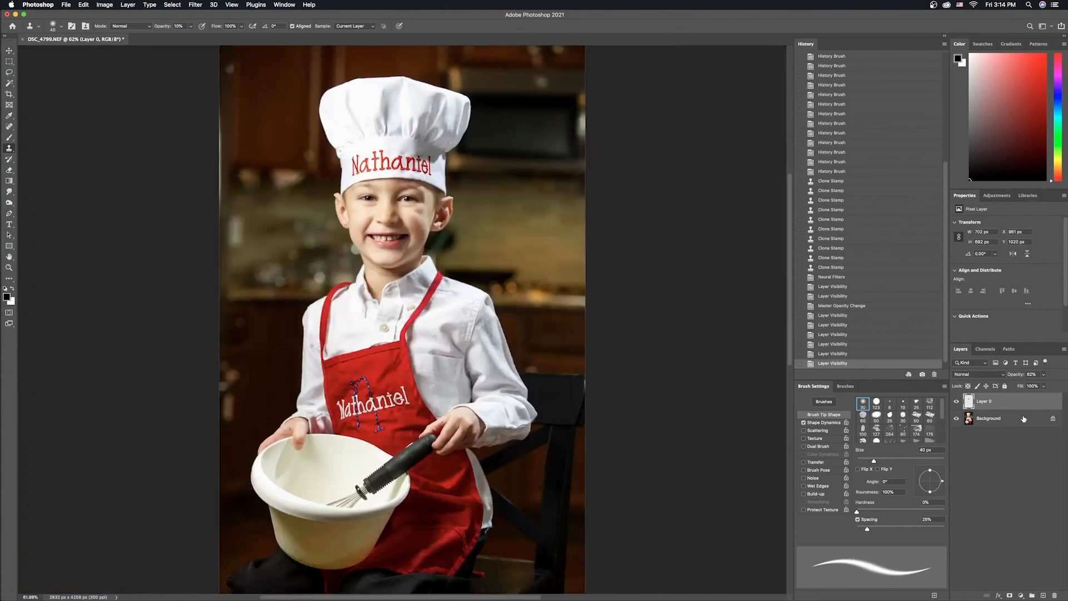
{"action": "key", "text": "c"}
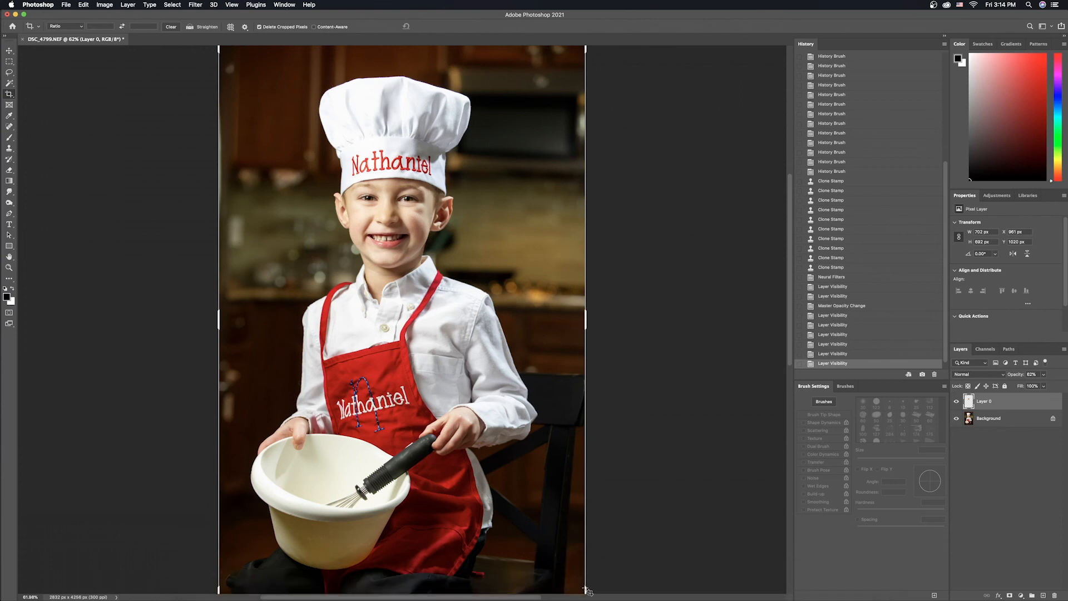
{"action": "left_click_drag", "start_coordinate": [586, 589], "coordinate": [576, 547]}
{"action": "left_click_drag", "start_coordinate": [221, 70], "coordinate": [238, 84]}
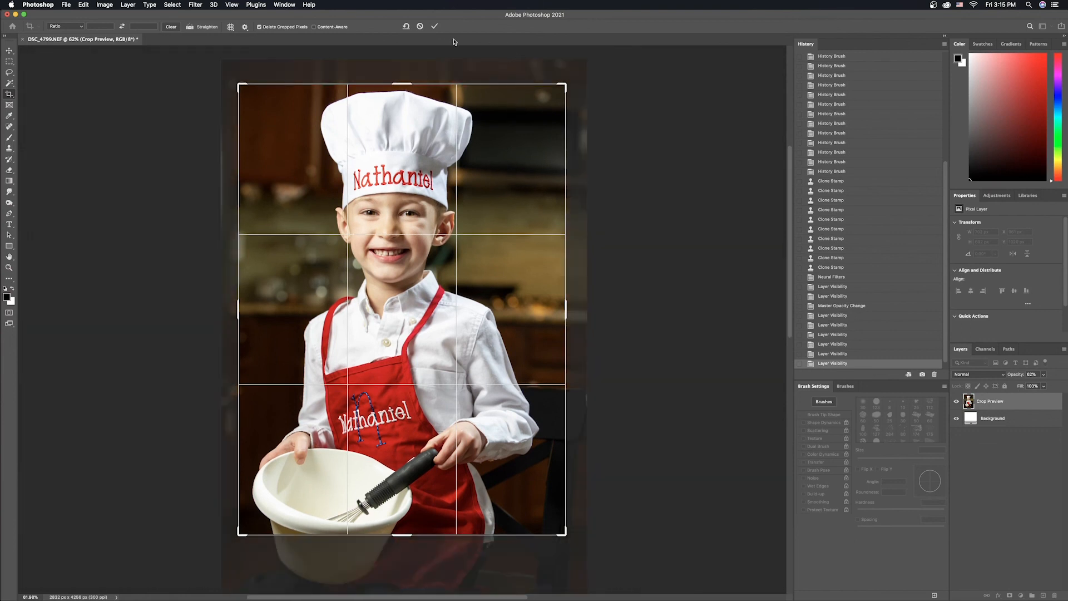
{"action": "left_click", "coordinate": [435, 26]}
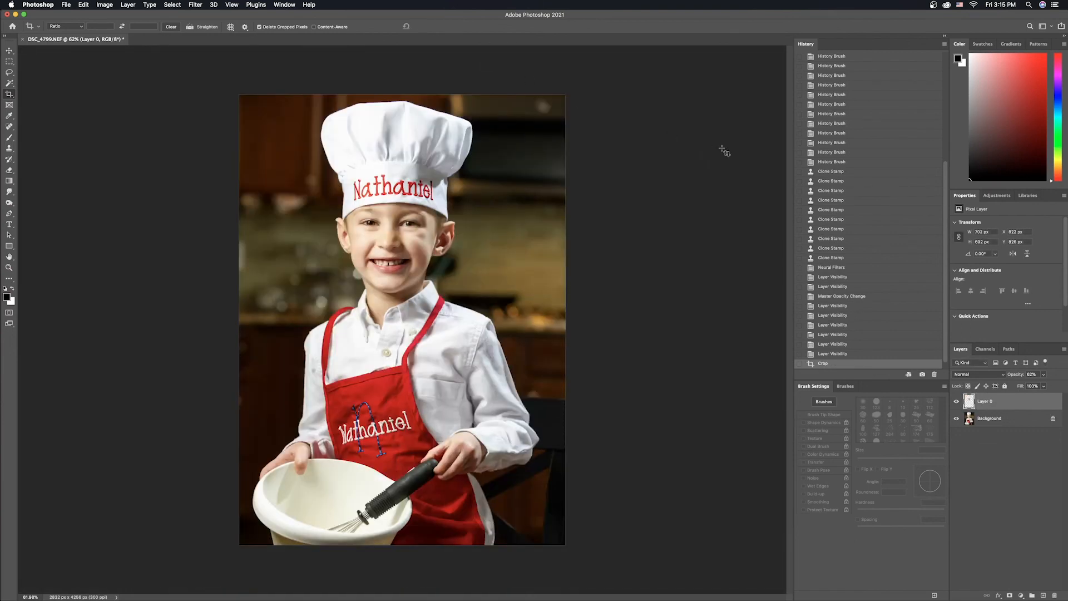
{"action": "key", "text": "super+0"}
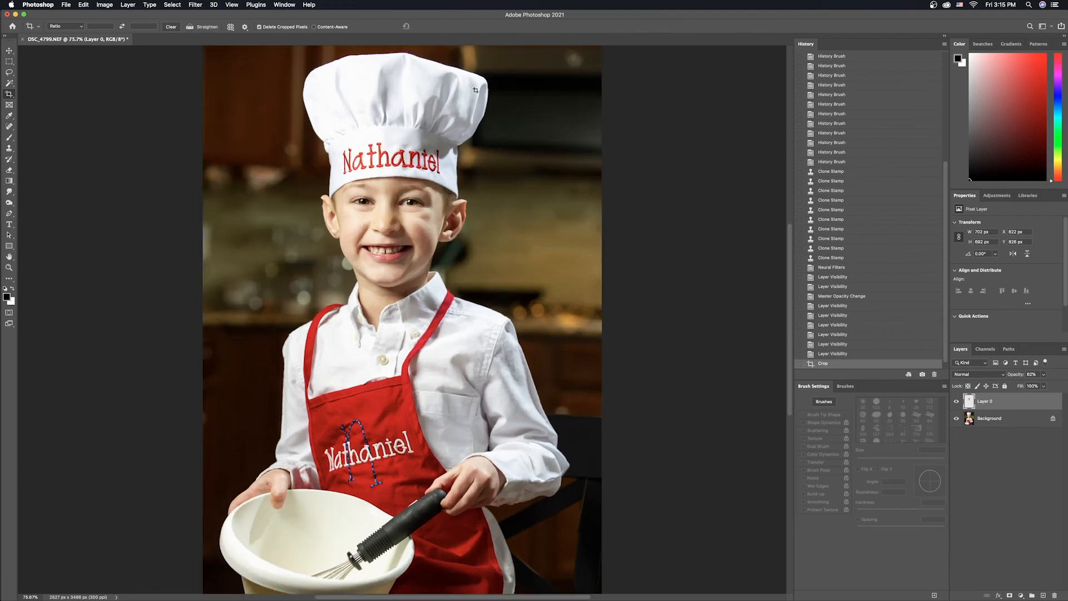
Select the skin-smoothing layer together with the Background and merge them into one layer.
{"action": "left_click", "coordinate": [196, 4]}
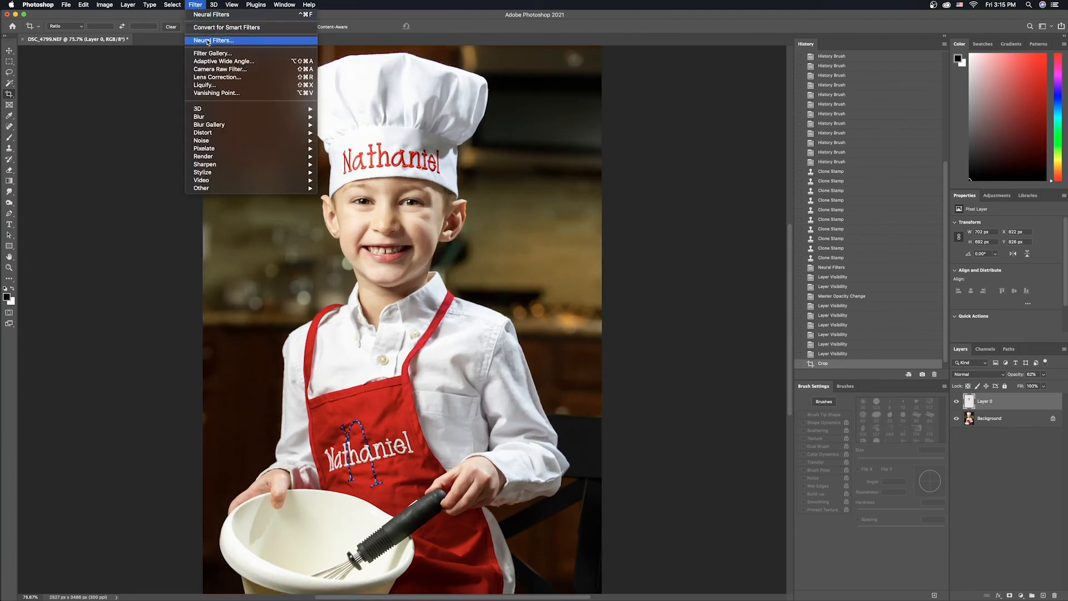
{"action": "left_click", "coordinate": [216, 71]}
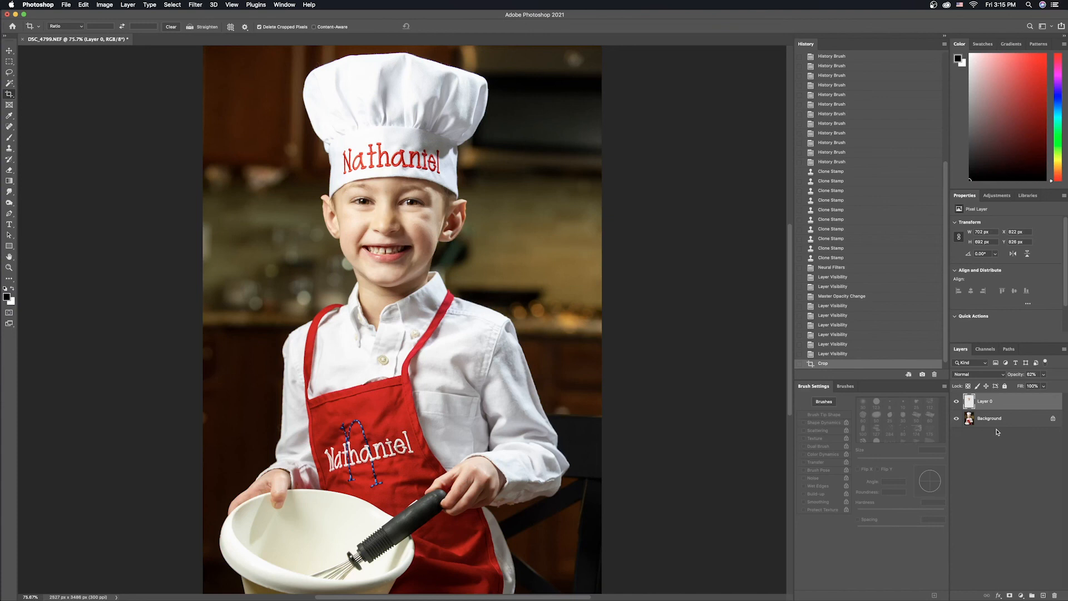
{"action": "left_click", "coordinate": [991, 425], "text": "shift"}
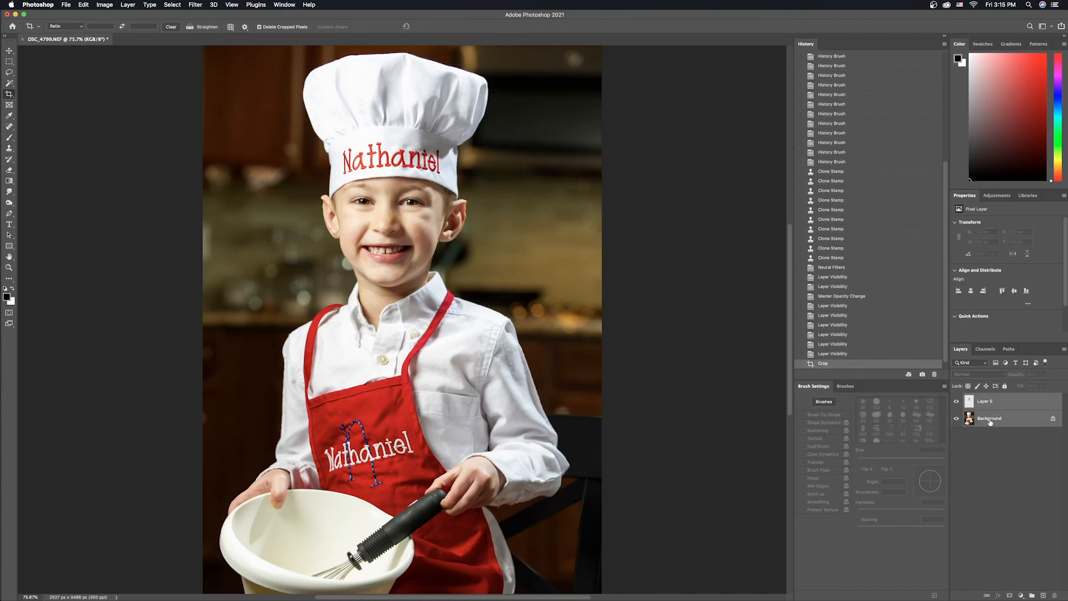
{"action": "right_click", "coordinate": [1014, 419]}
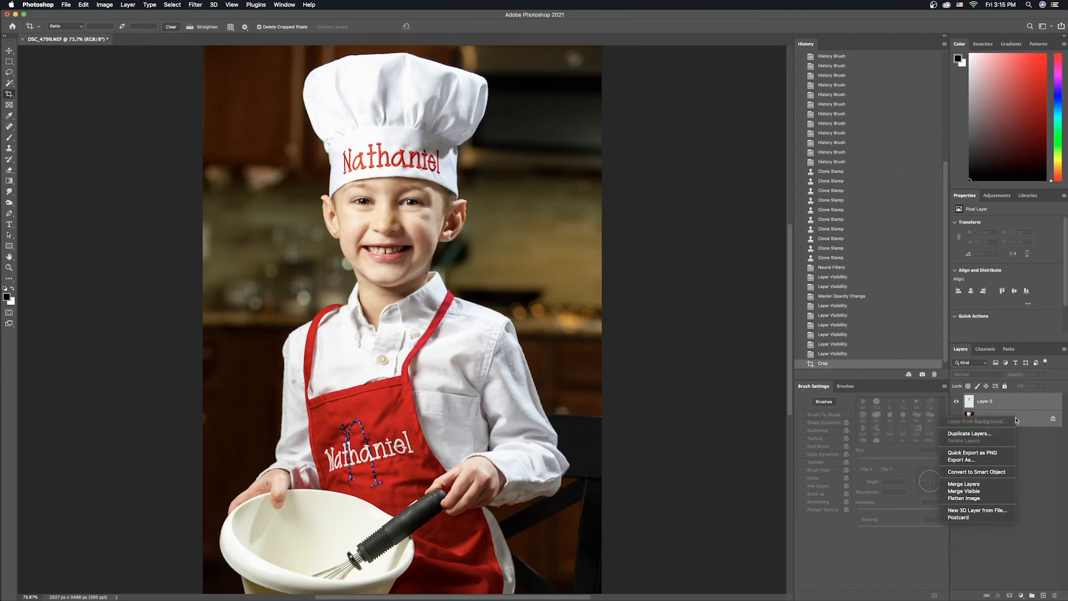
{"action": "left_click", "coordinate": [973, 484]}
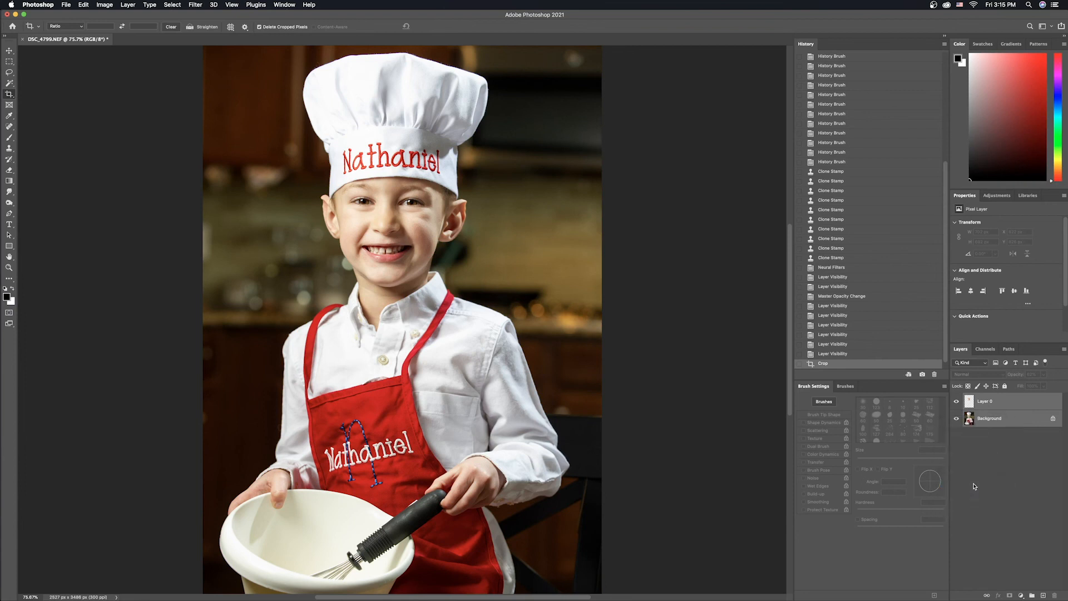
Darken the photo's edges with a Camera Raw Filter optics vignette of -100, and compare the image without and with the filter.
{"action": "left_click", "coordinate": [197, 5]}
{"action": "left_click", "coordinate": [216, 69]}
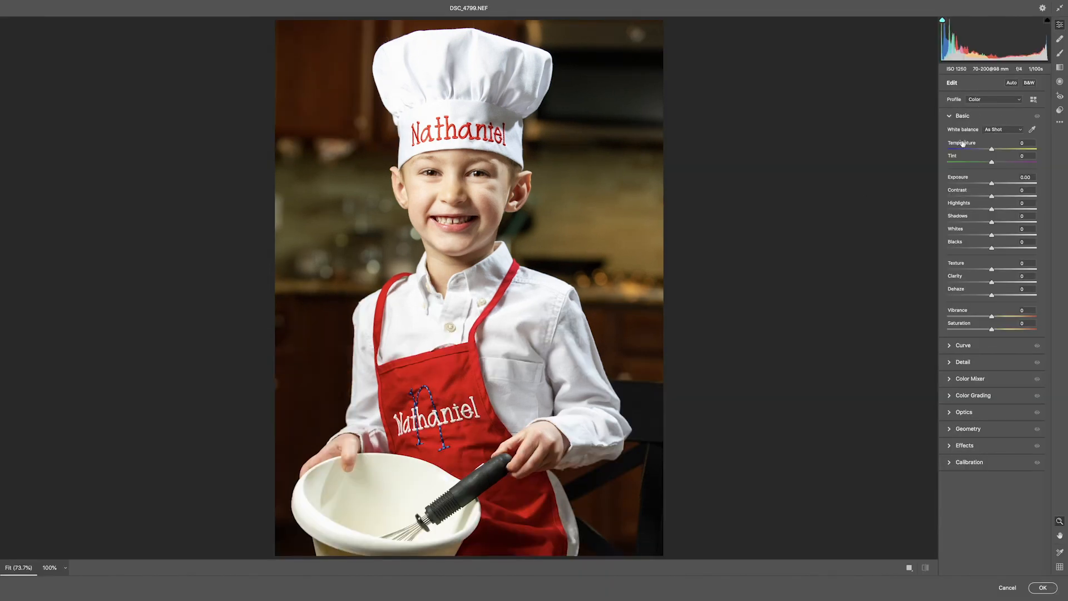
{"action": "left_click", "coordinate": [957, 412]}
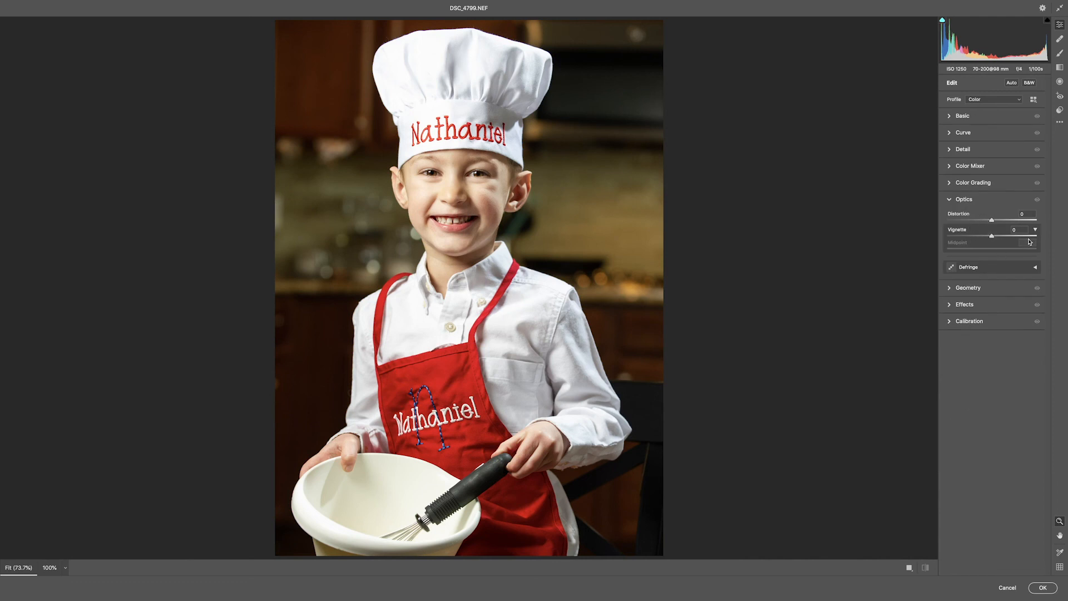
{"action": "left_click", "coordinate": [1035, 268]}
{"action": "left_click", "coordinate": [1035, 268]}
{"action": "left_click_drag", "start_coordinate": [991, 236], "coordinate": [937, 239]}
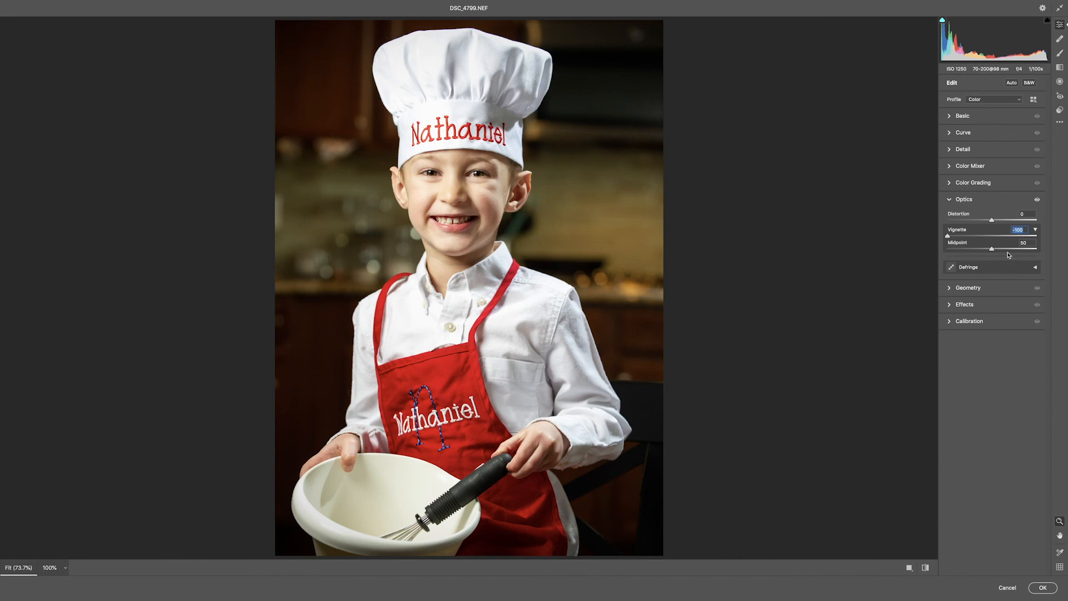
{"action": "mouse_move", "coordinate": [991, 249]}
{"action": "left_mouse_down"}
{"action": "mouse_move", "coordinate": [966, 250]}
{"action": "mouse_move", "coordinate": [1001, 251]}
{"action": "mouse_move", "coordinate": [981, 250]}
{"action": "mouse_move", "coordinate": [991, 251]}
{"action": "left_mouse_up"}
{"action": "left_click", "coordinate": [1043, 588]}
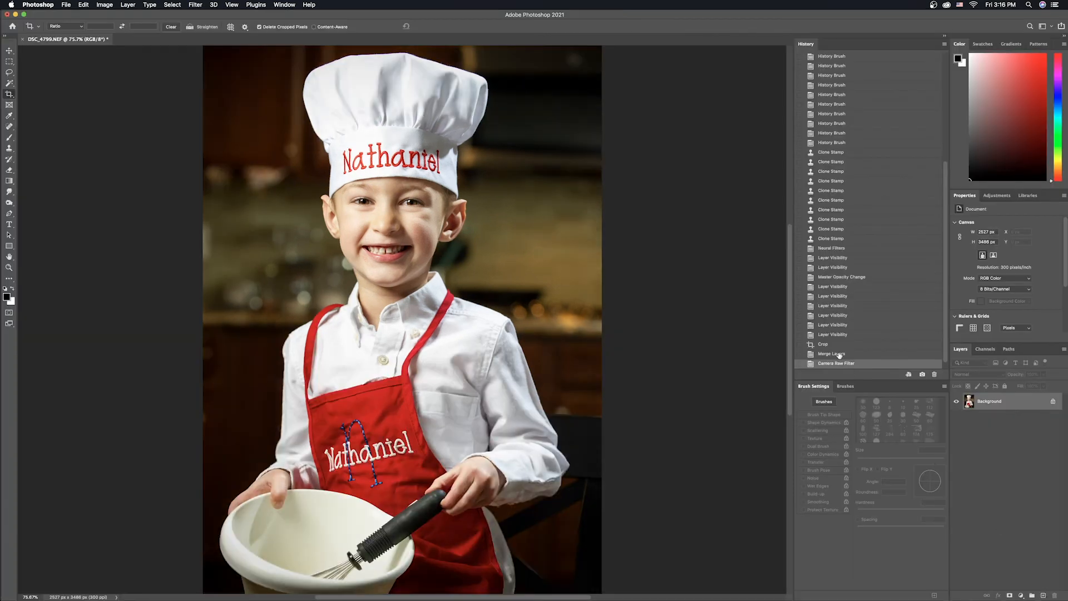
{"action": "left_click", "coordinate": [840, 355]}
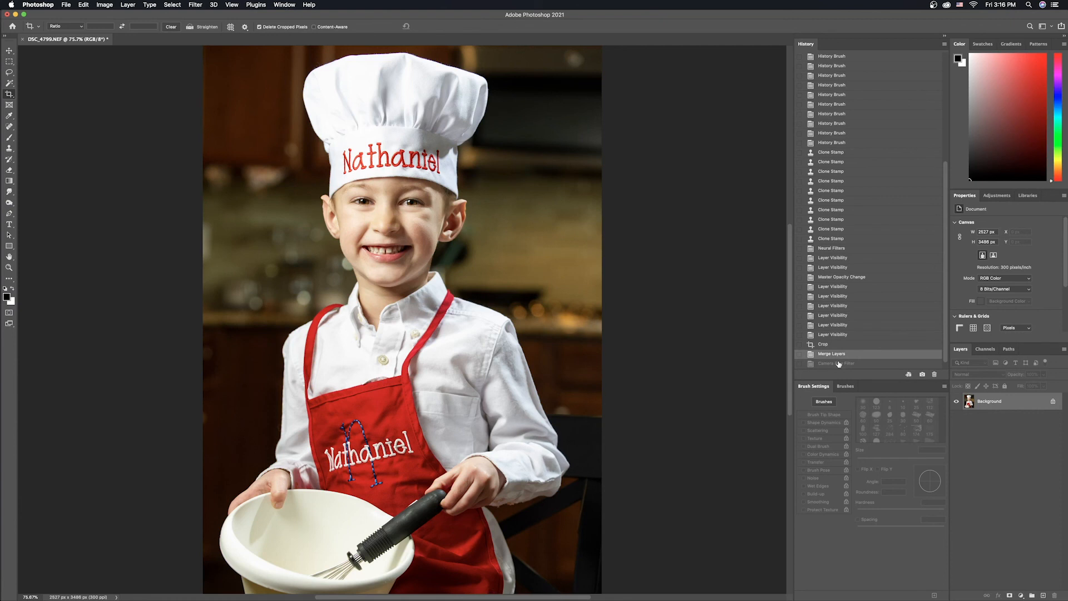
{"action": "left_click", "coordinate": [839, 363]}
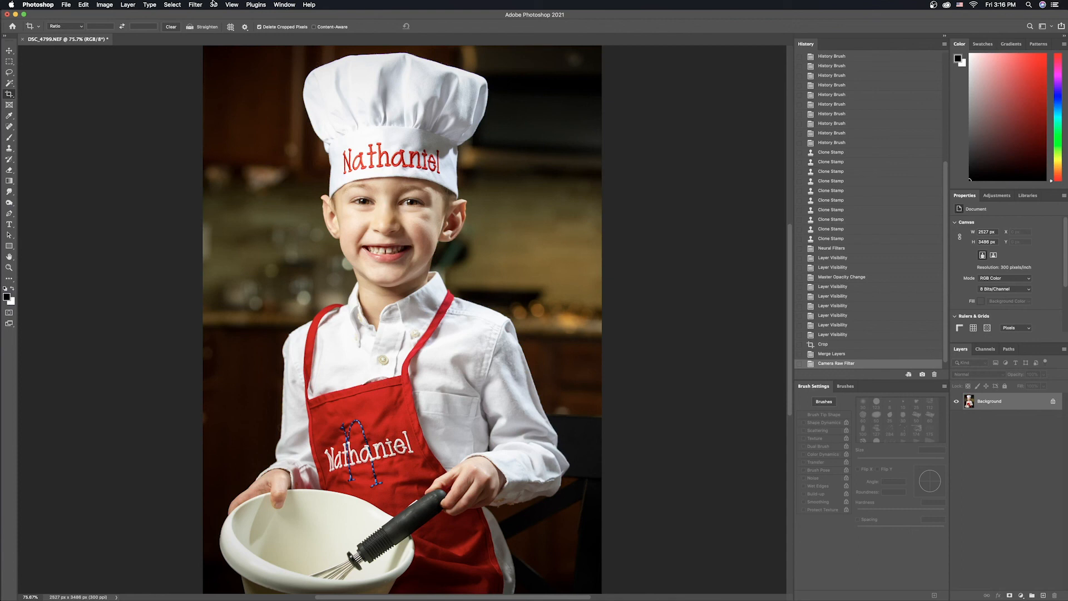
Save the photo on the computer as a baseline JPEG at maximum quality 12, named with the boy's first name followed by "_Cute_Cook".
{"action": "left_click", "coordinate": [70, 5]}
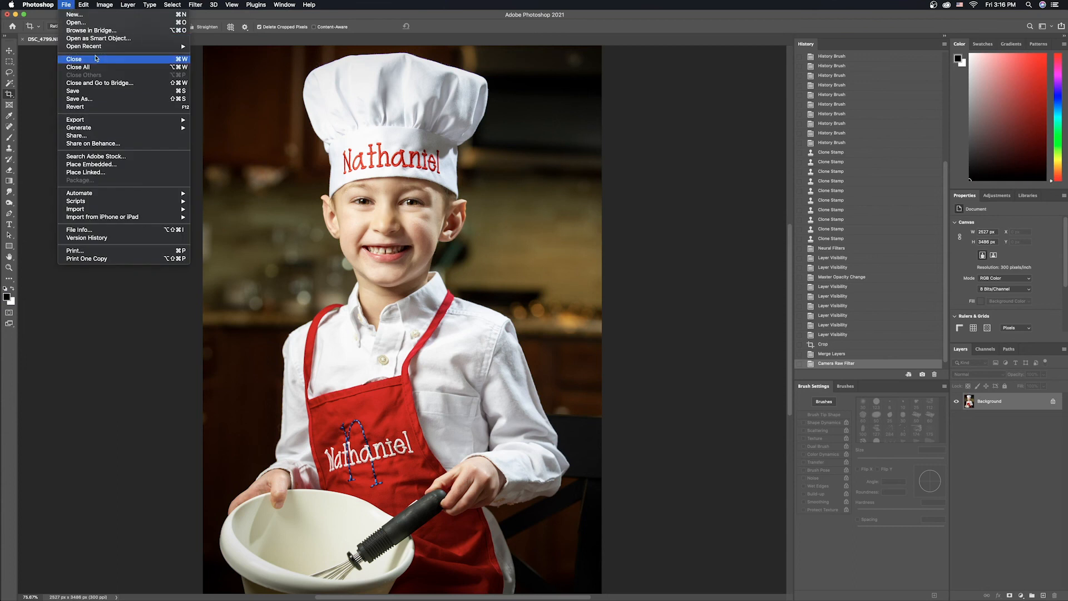
{"action": "left_click", "coordinate": [95, 99]}
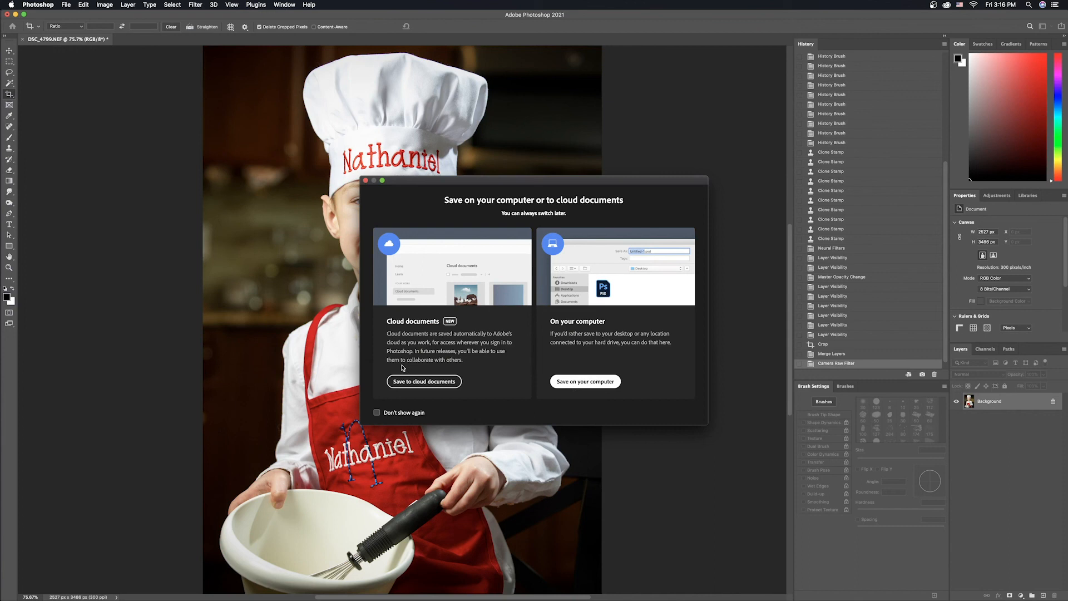
{"action": "key", "text": "Return"}
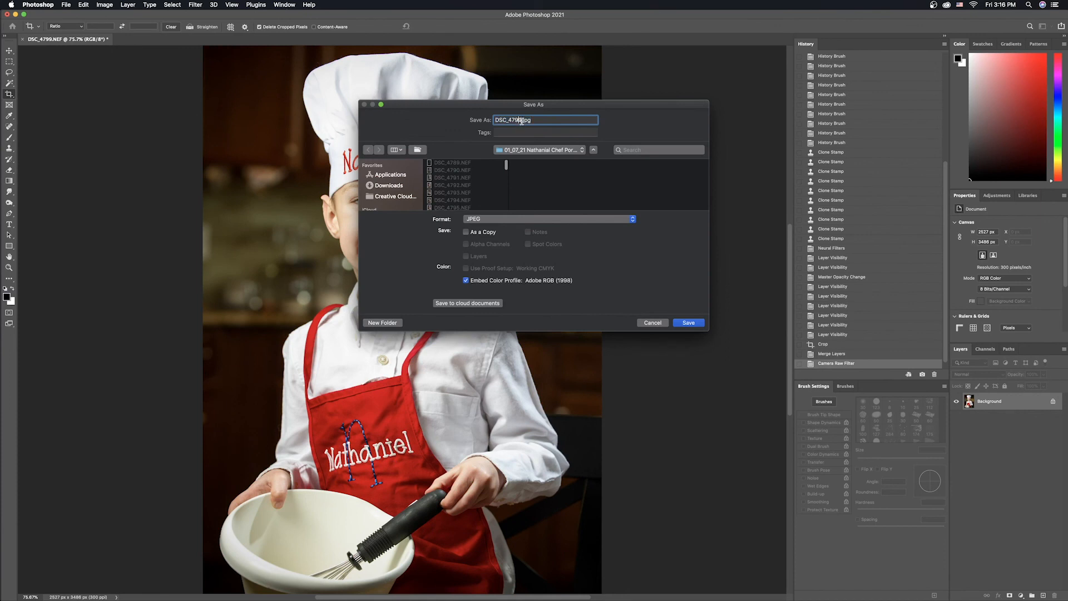
{"action": "type", "text": "Nathaniel_Cute_Cook"}
{"action": "left_click", "coordinate": [688, 323]}
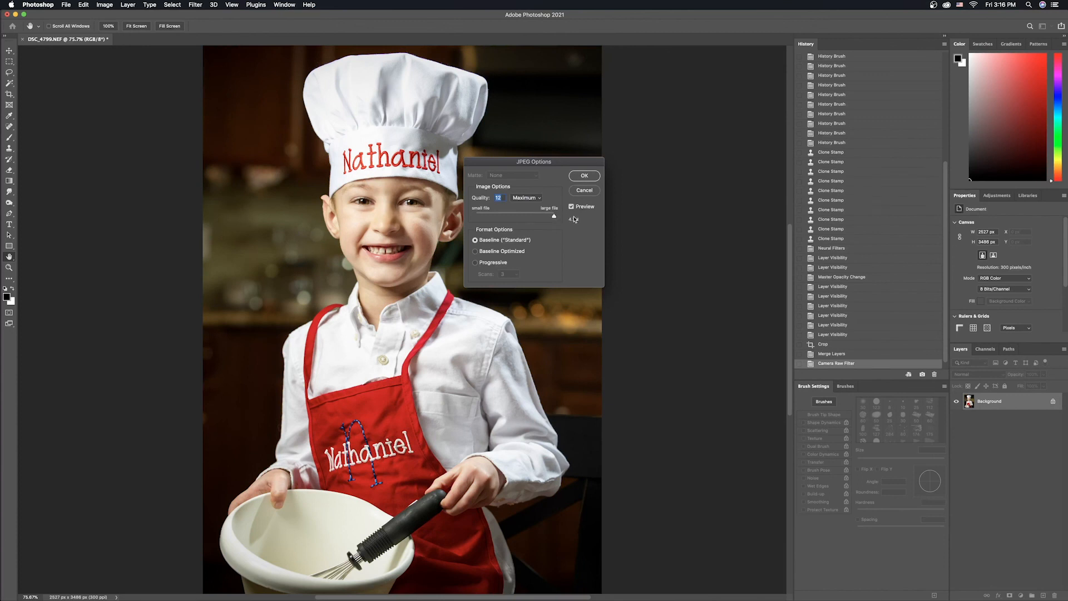
{"action": "left_click", "coordinate": [582, 176]}
{"action": "key", "text": "c"}
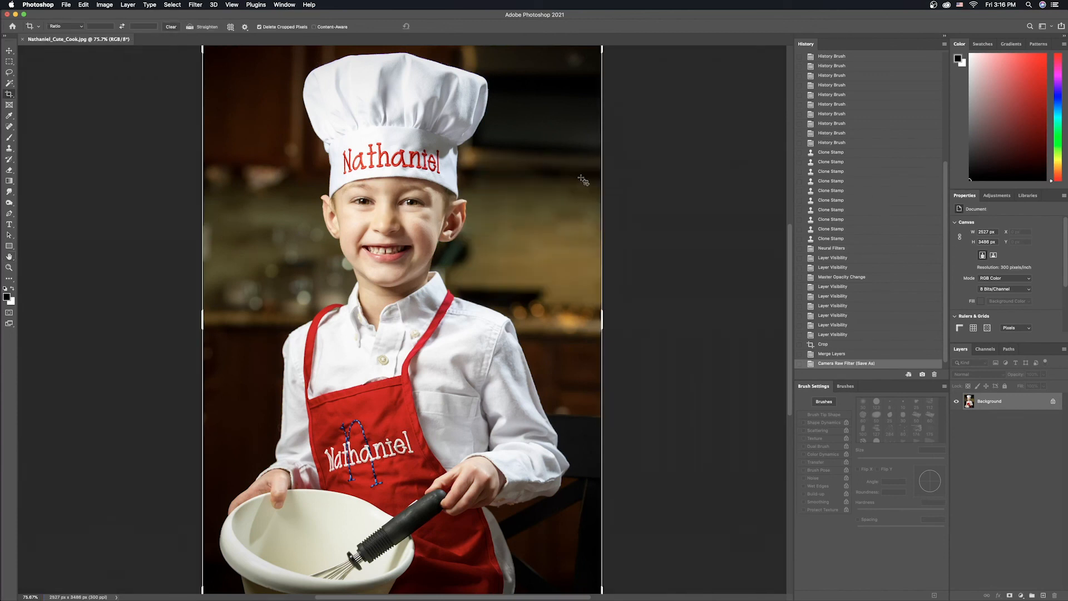